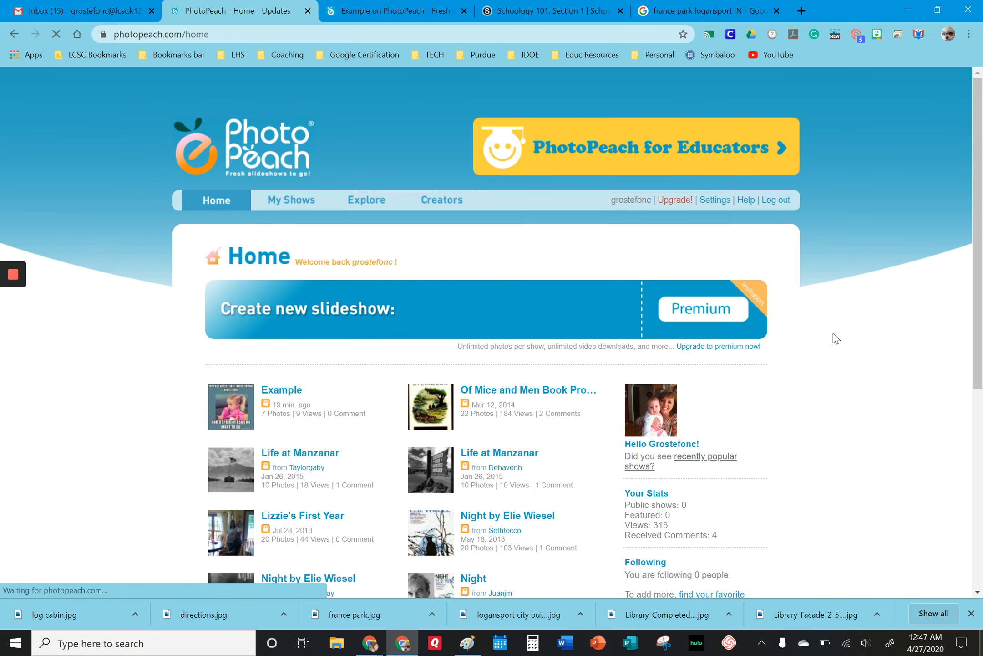
Look over the slideshows on the home page and play the Life at Manzanar show listed below Example in full screen
{"action": "scroll", "coordinate": [856, 404], "scroll_direction": "down", "scroll_amount": 3}
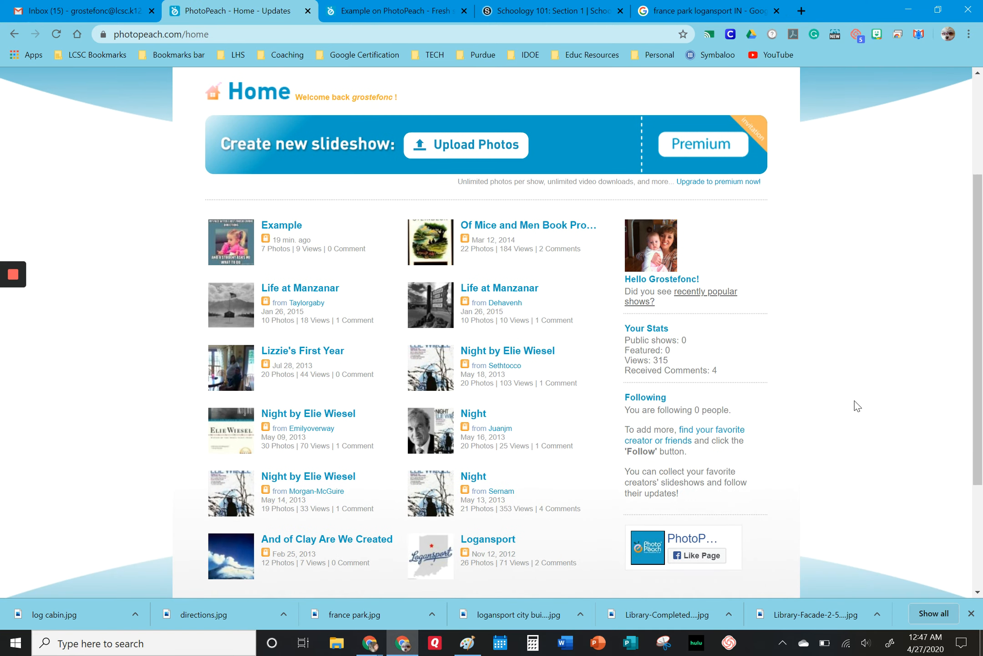
{"action": "scroll", "coordinate": [858, 405], "scroll_direction": "down", "scroll_amount": 2}
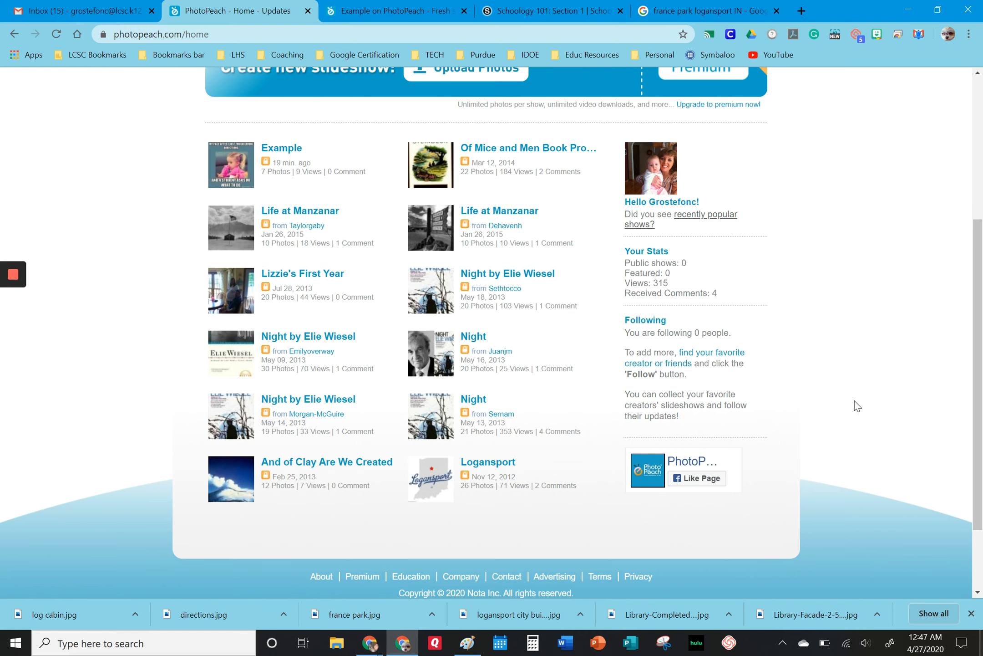
{"action": "scroll", "coordinate": [857, 405], "scroll_direction": "up", "scroll_amount": 1}
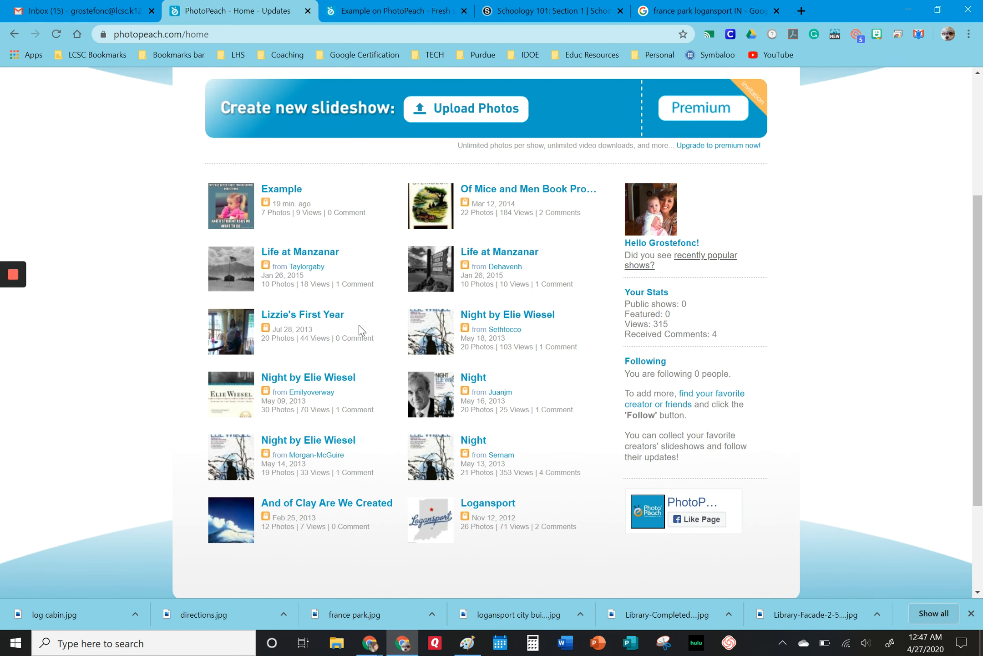
{"action": "left_click", "coordinate": [290, 253]}
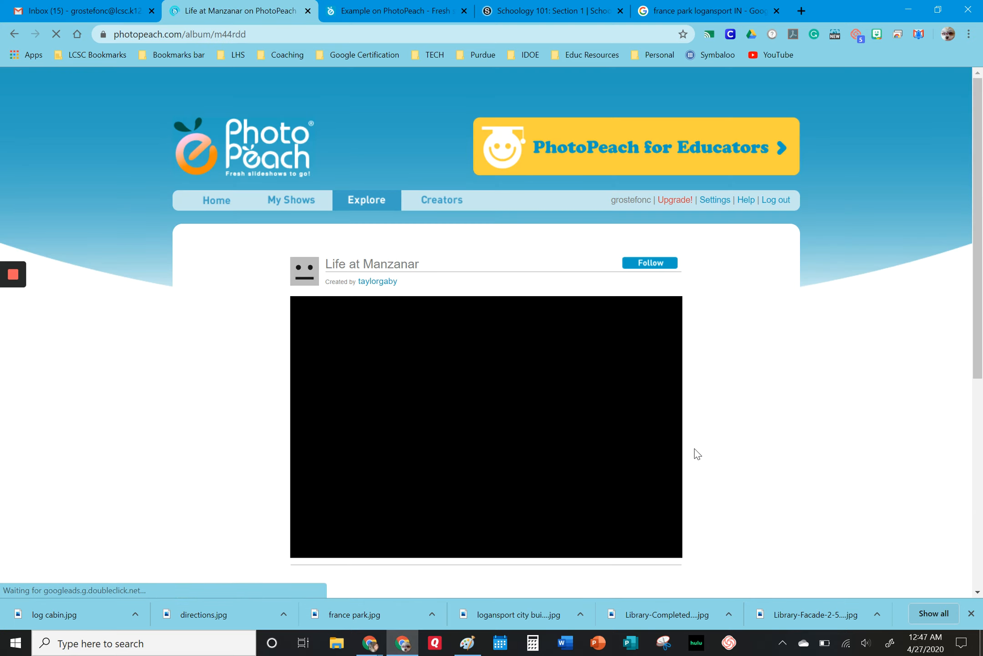
{"action": "scroll", "coordinate": [698, 454], "scroll_direction": "down", "scroll_amount": 2}
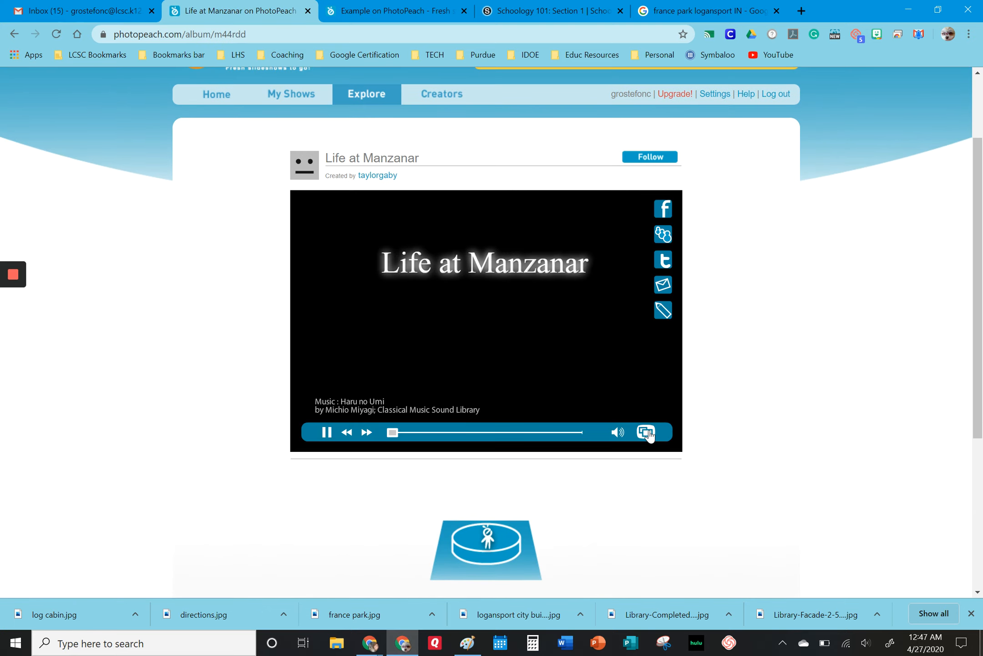
{"action": "left_click", "coordinate": [650, 432]}
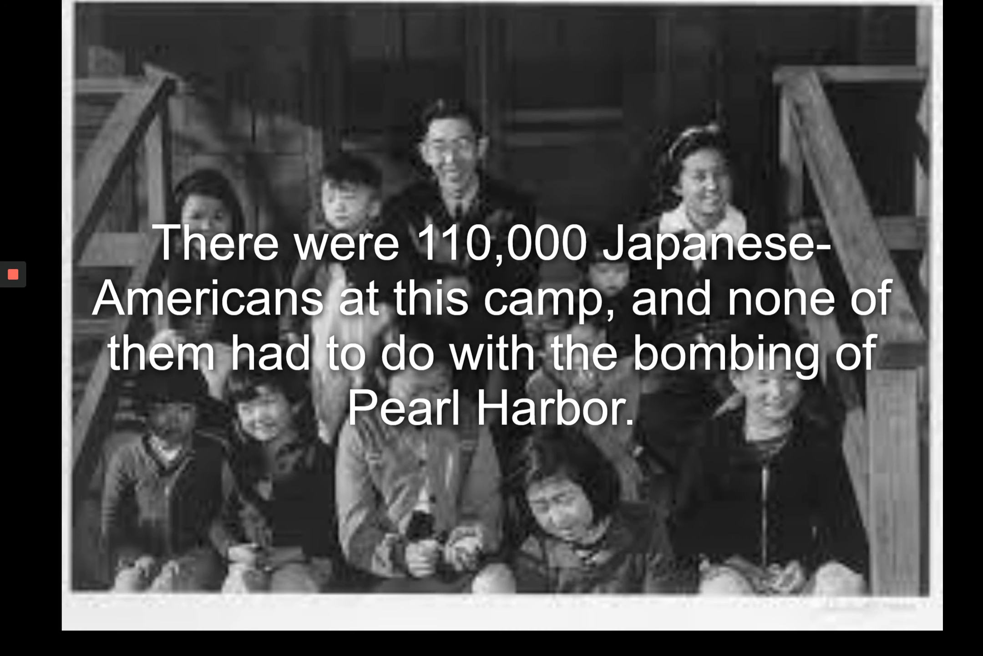
Pause the Life at Manzanar slideshow, exit full screen and return to the PhotoPeach home page
{"action": "mouse_move", "coordinate": [357, 597]}
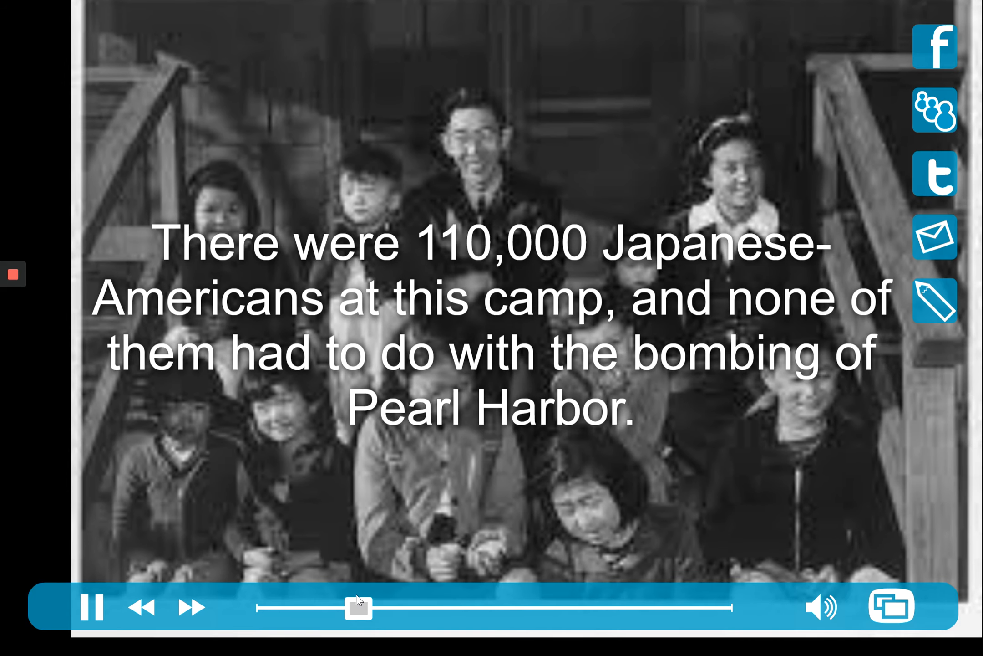
{"action": "left_click", "coordinate": [90, 603]}
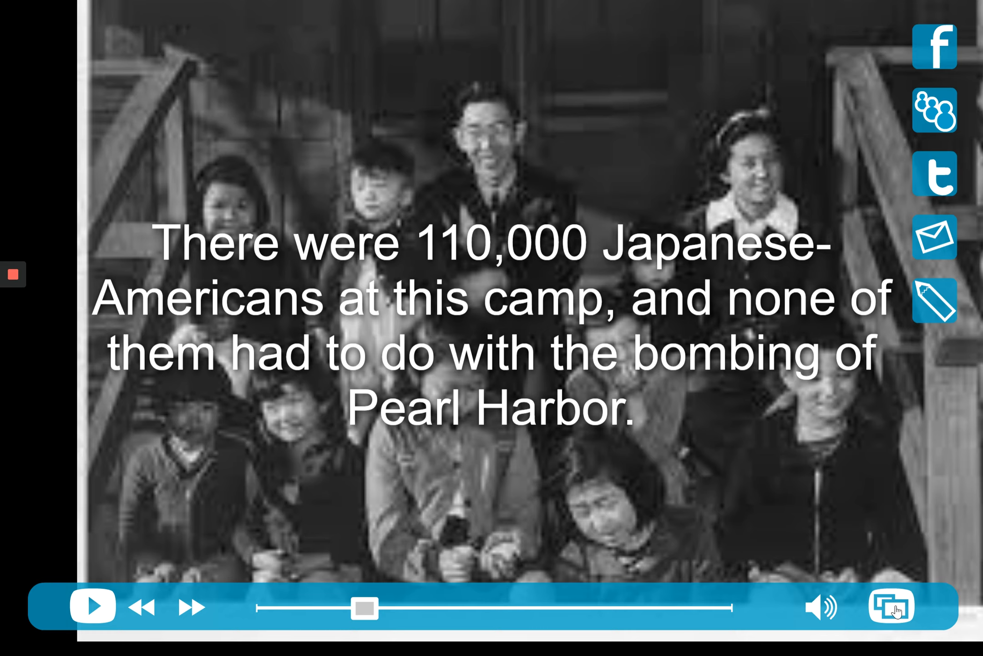
{"action": "left_click", "coordinate": [895, 610]}
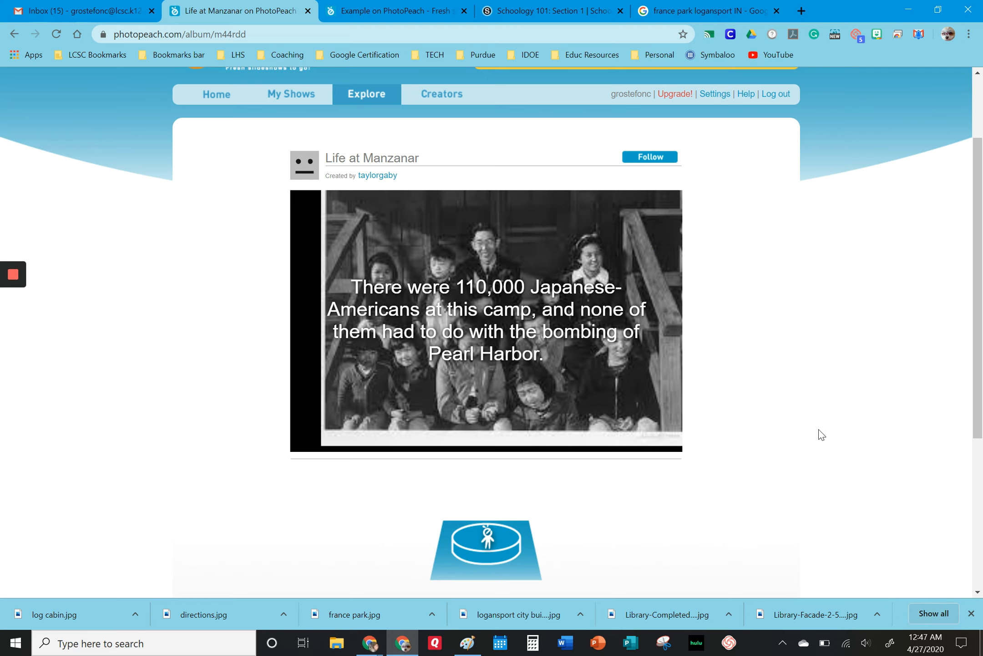
{"action": "scroll", "coordinate": [821, 435], "scroll_direction": "up", "scroll_amount": 3}
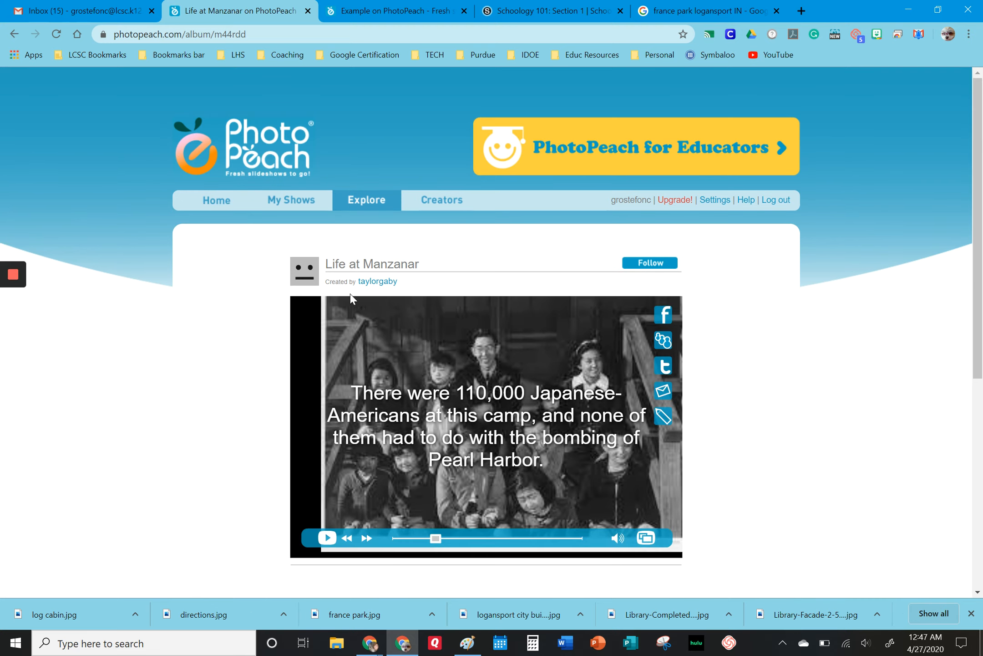
{"action": "left_click", "coordinate": [214, 200]}
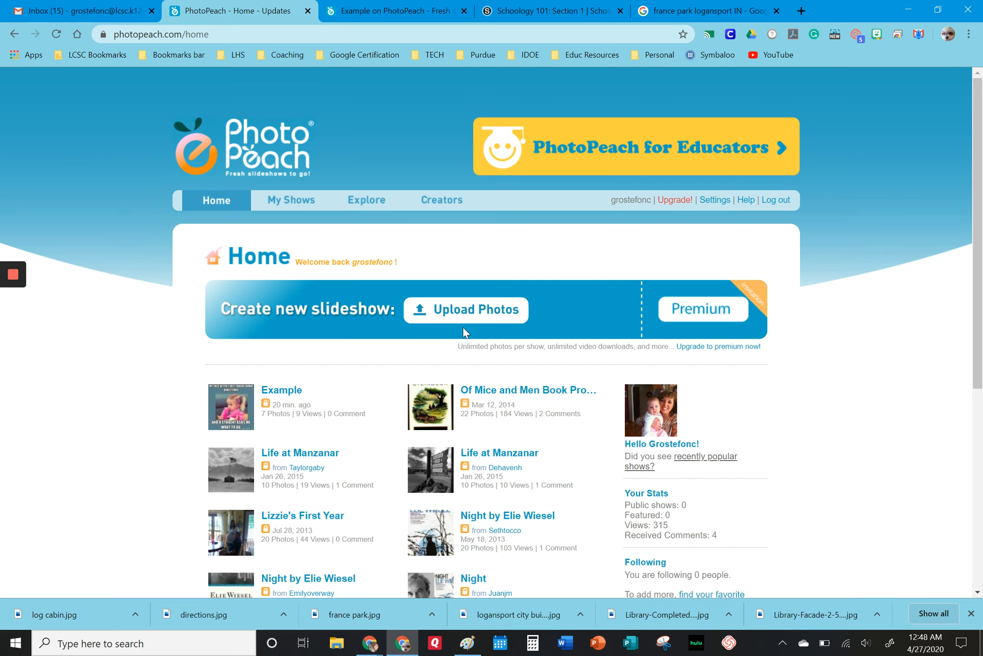
In the open Google search for france park logansport IN, show image results filtered to those labeled for noncommercial reuse
{"action": "left_click", "coordinate": [683, 14]}
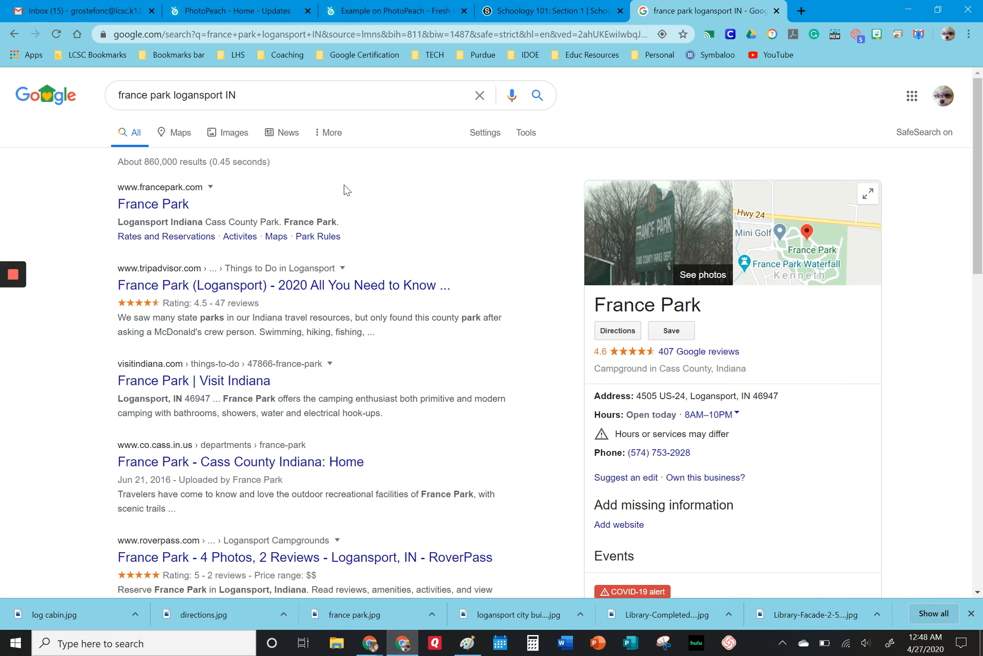
{"action": "left_click", "coordinate": [234, 136]}
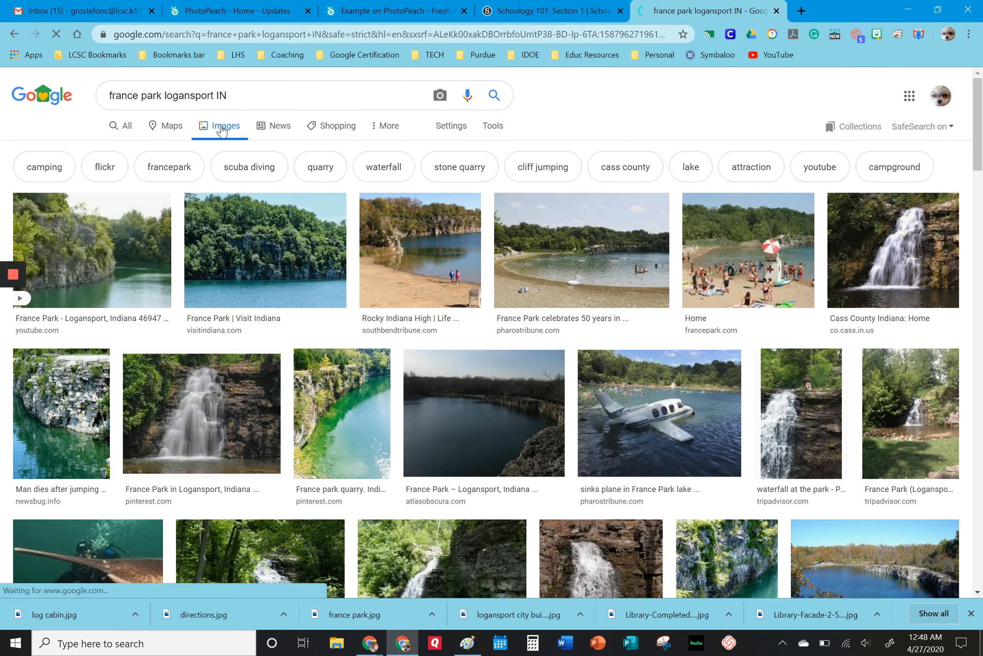
{"action": "left_click", "coordinate": [492, 132]}
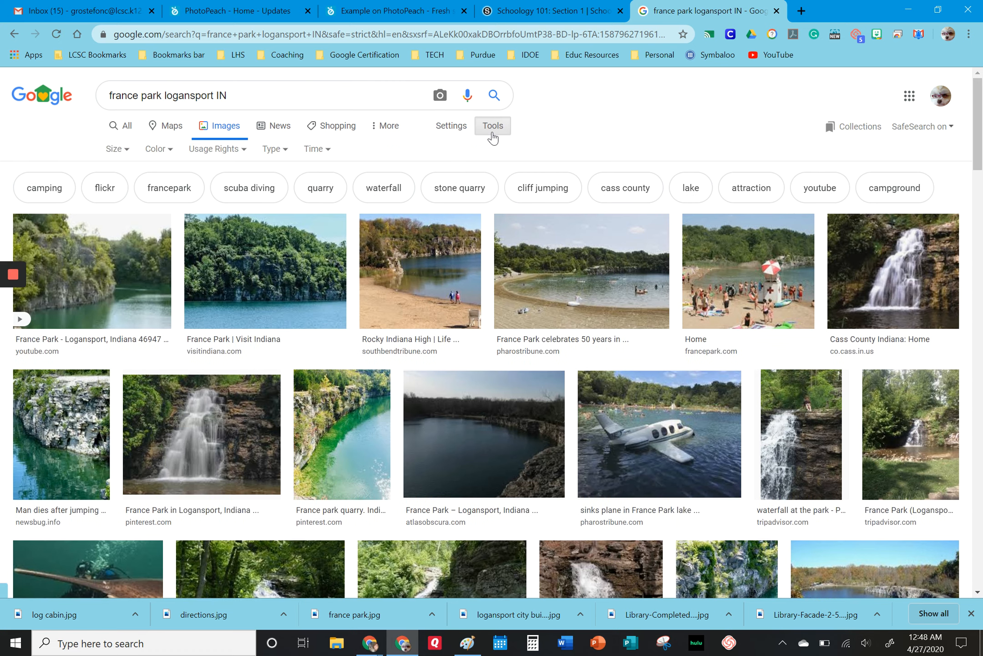
{"action": "left_click", "coordinate": [243, 153]}
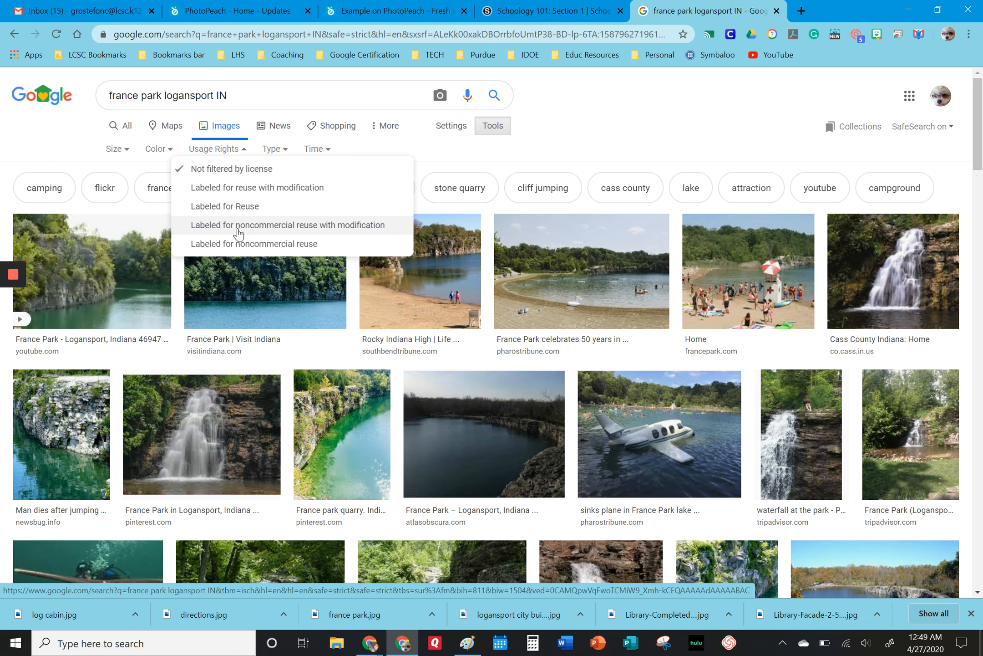
{"action": "left_click", "coordinate": [231, 246]}
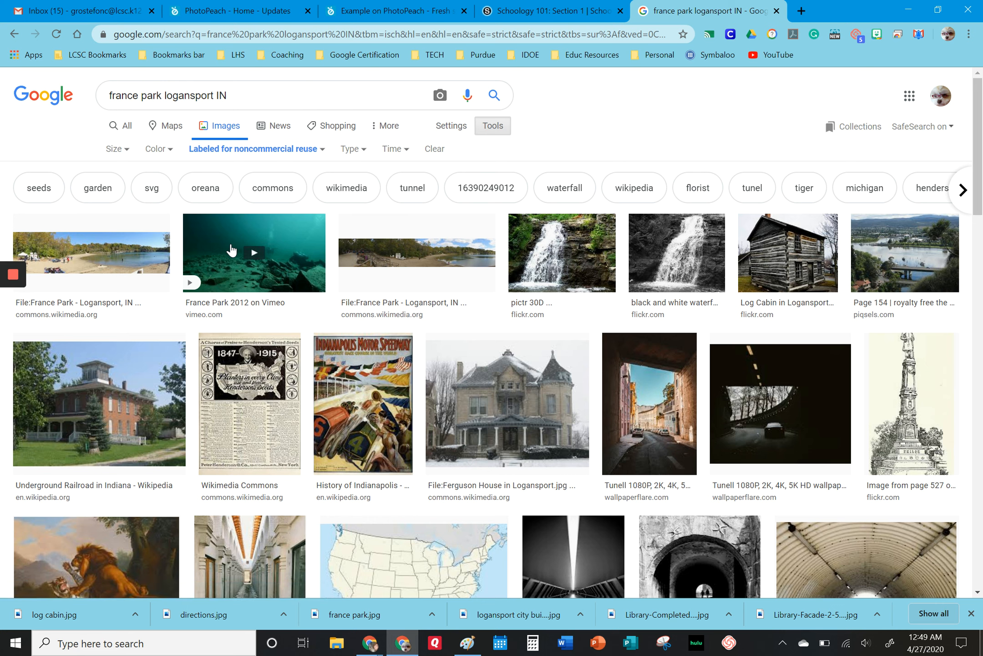
Start saving the first beach panorama image and create a folder named France Park inside Pictures
{"action": "right_click", "coordinate": [127, 254]}
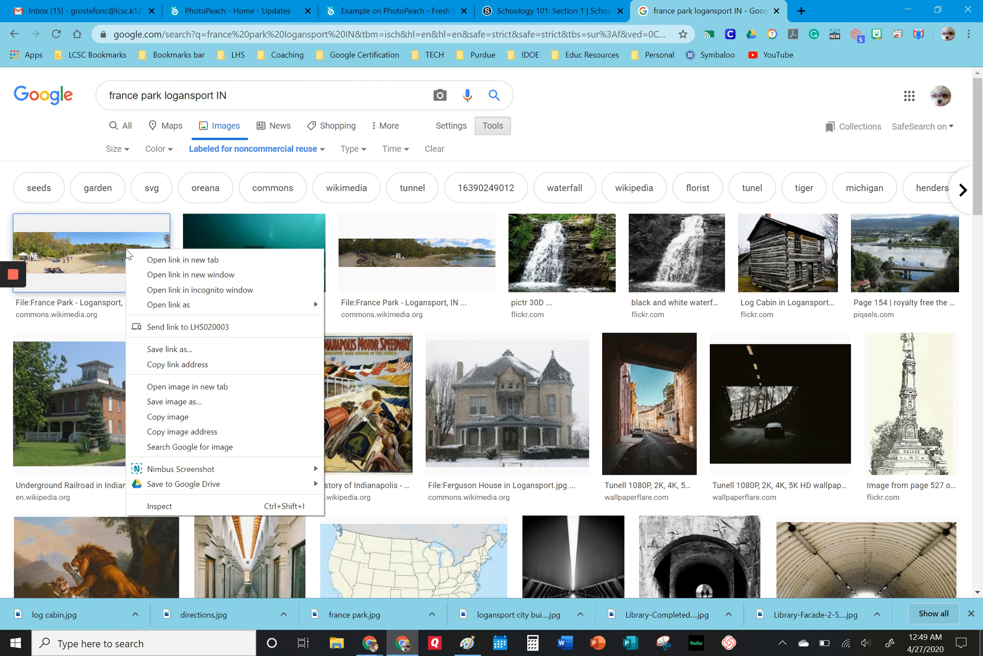
{"action": "left_click", "coordinate": [162, 402]}
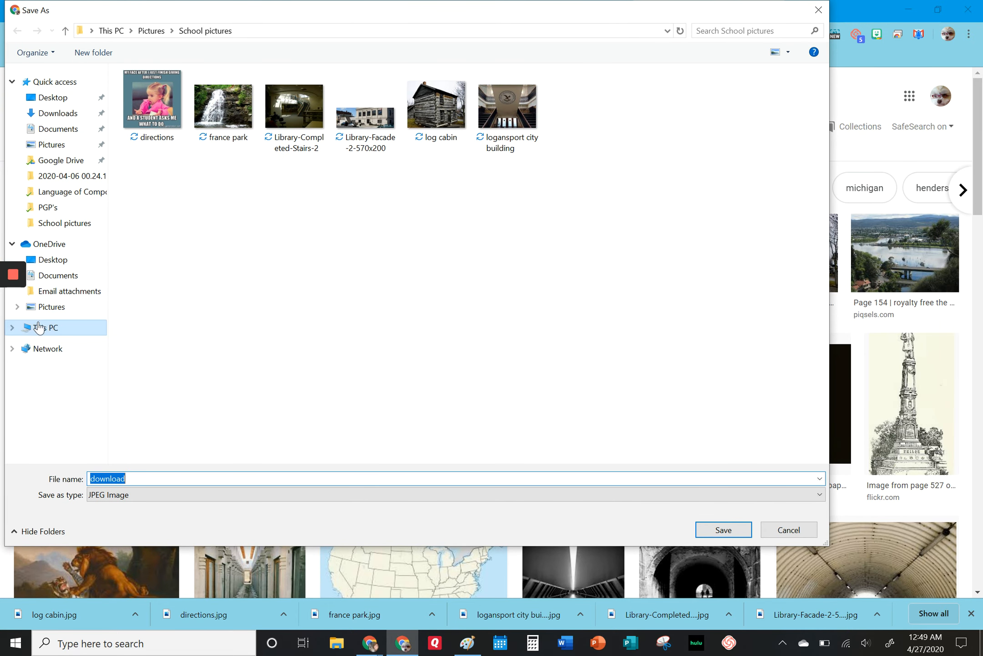
{"action": "left_click", "coordinate": [36, 327]}
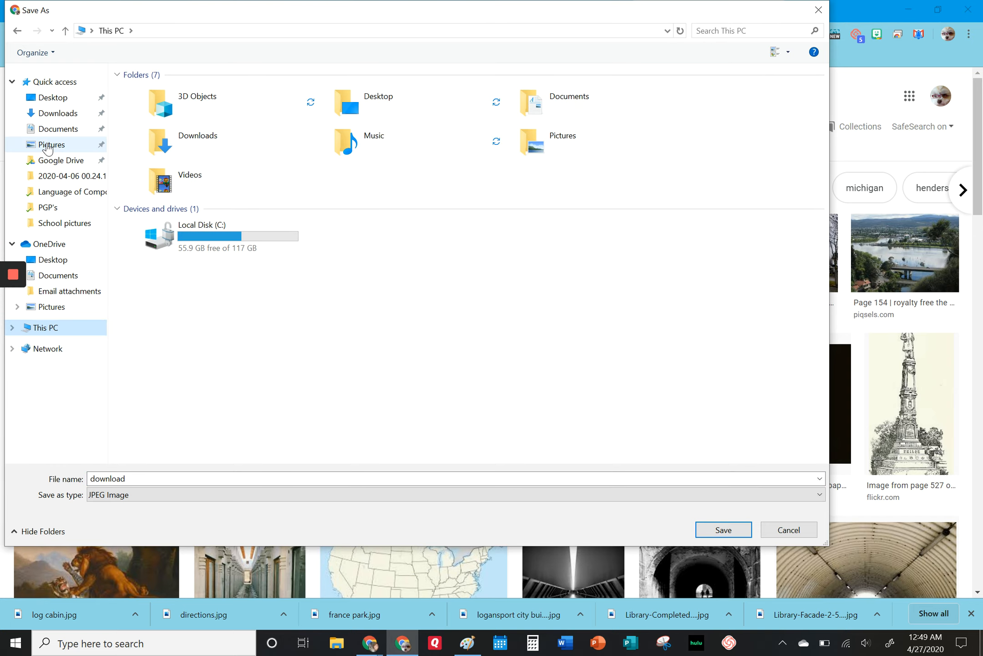
{"action": "left_click", "coordinate": [48, 146]}
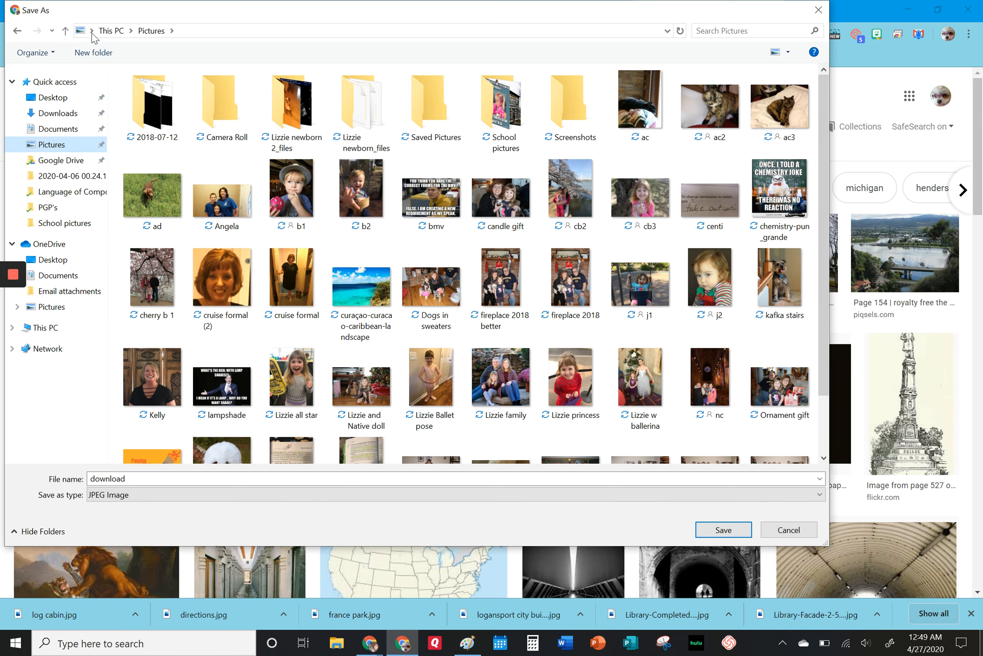
{"action": "left_click", "coordinate": [88, 51]}
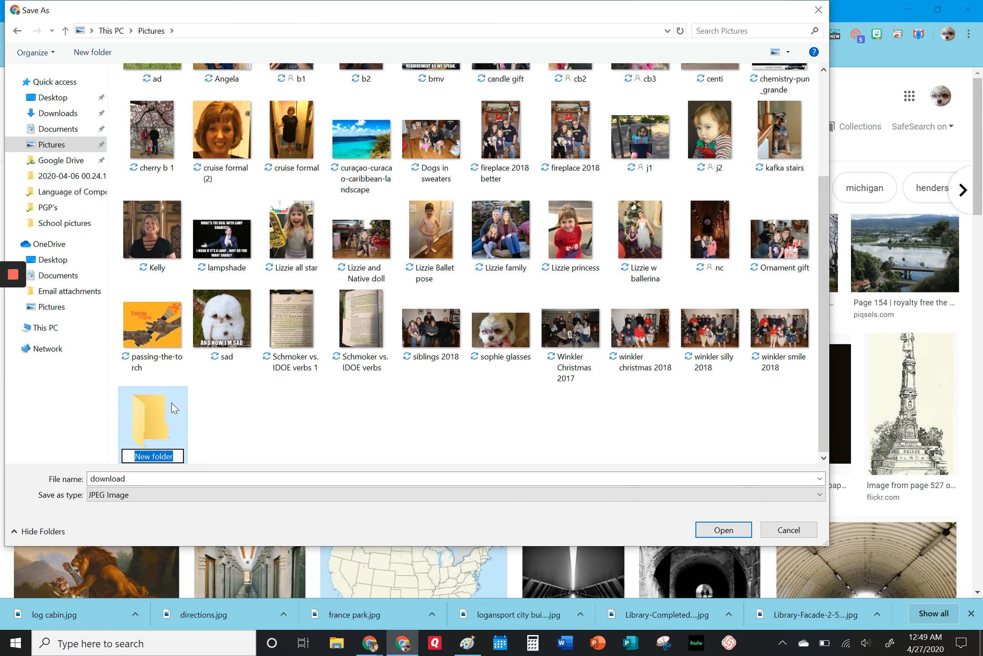
{"action": "type", "text": "Fr"}
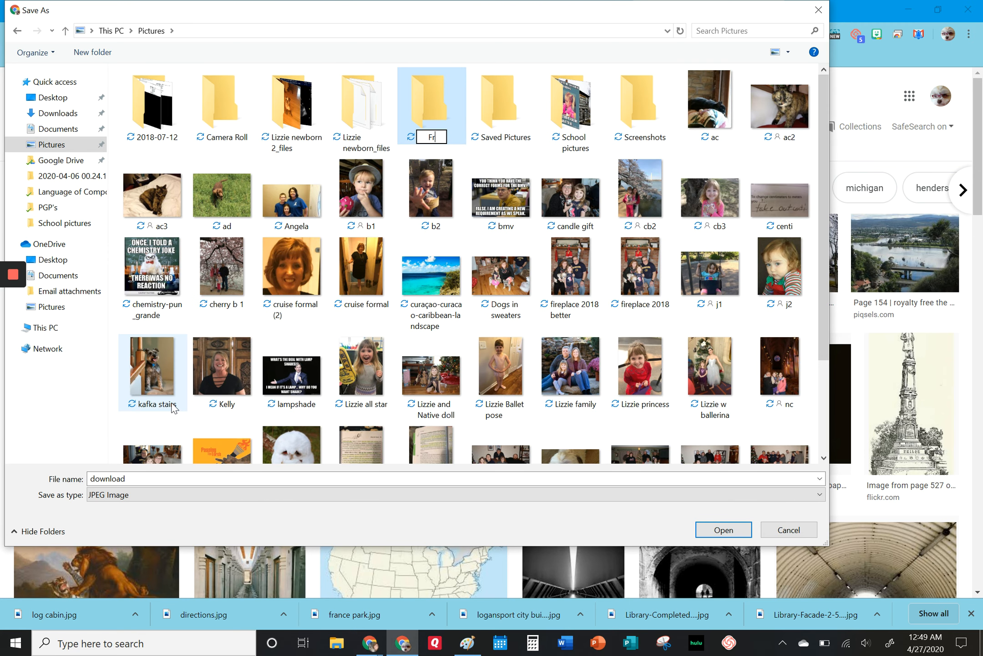
{"action": "type", "text": "ance Park"}
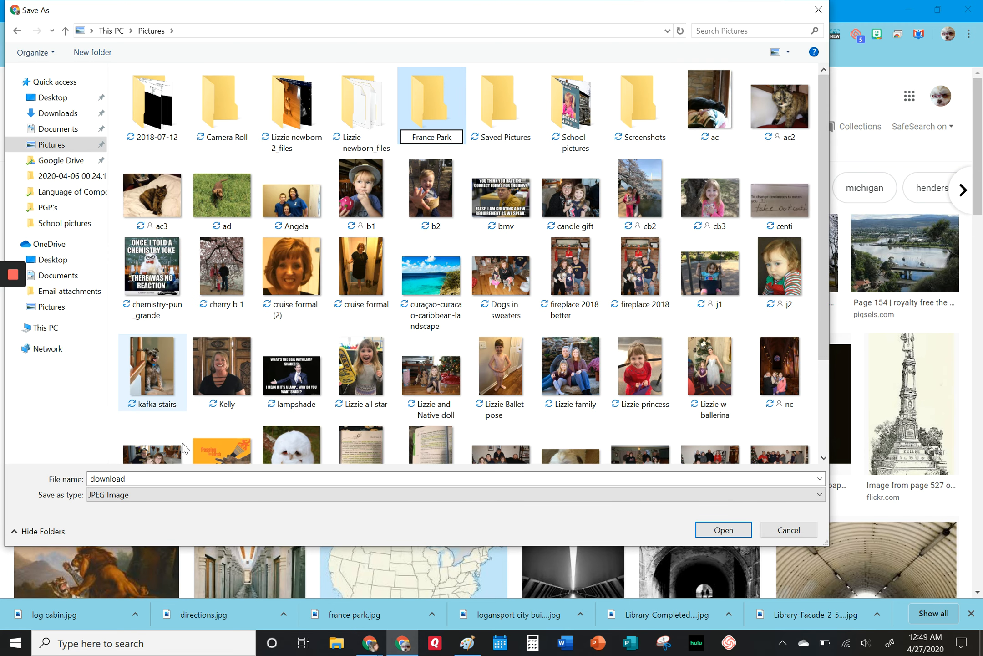
{"action": "key", "text": "Return"}
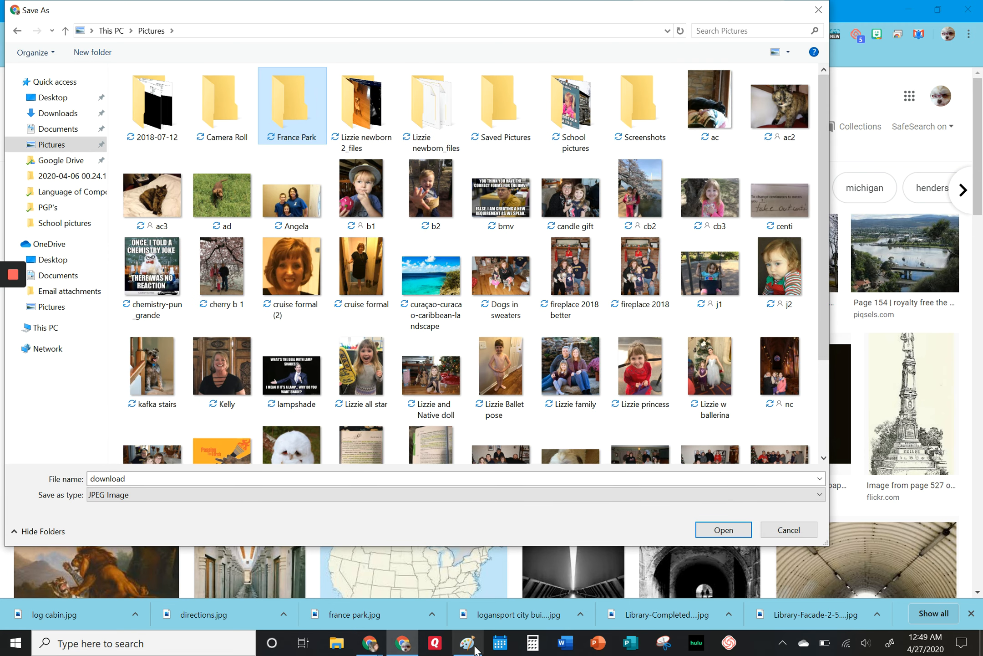
Save the image in the France Park folder under the file name beach
{"action": "left_click", "coordinate": [707, 535]}
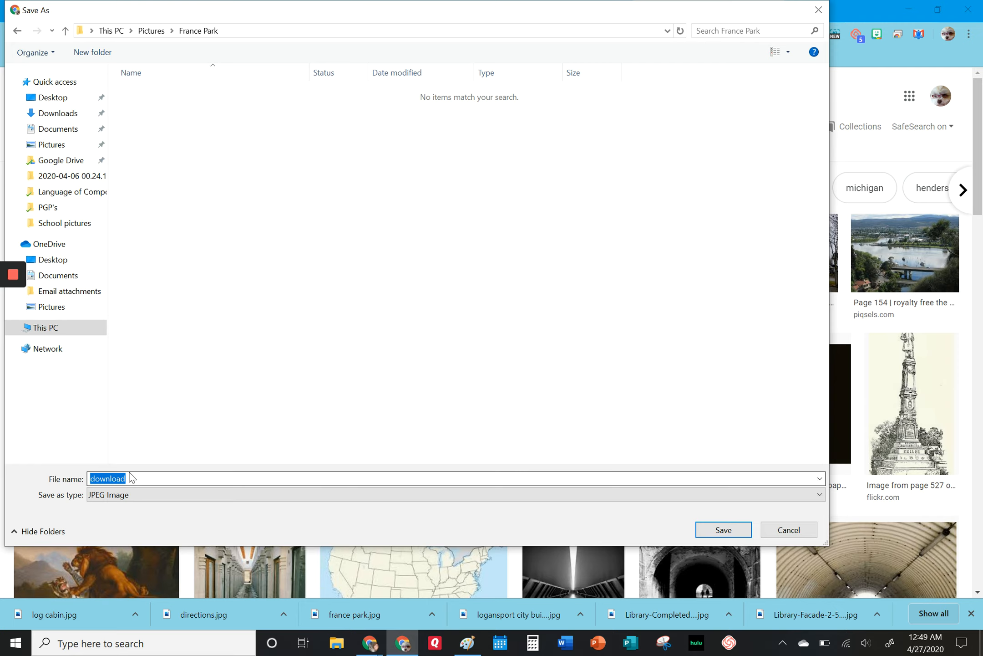
{"action": "left_click", "coordinate": [136, 478]}
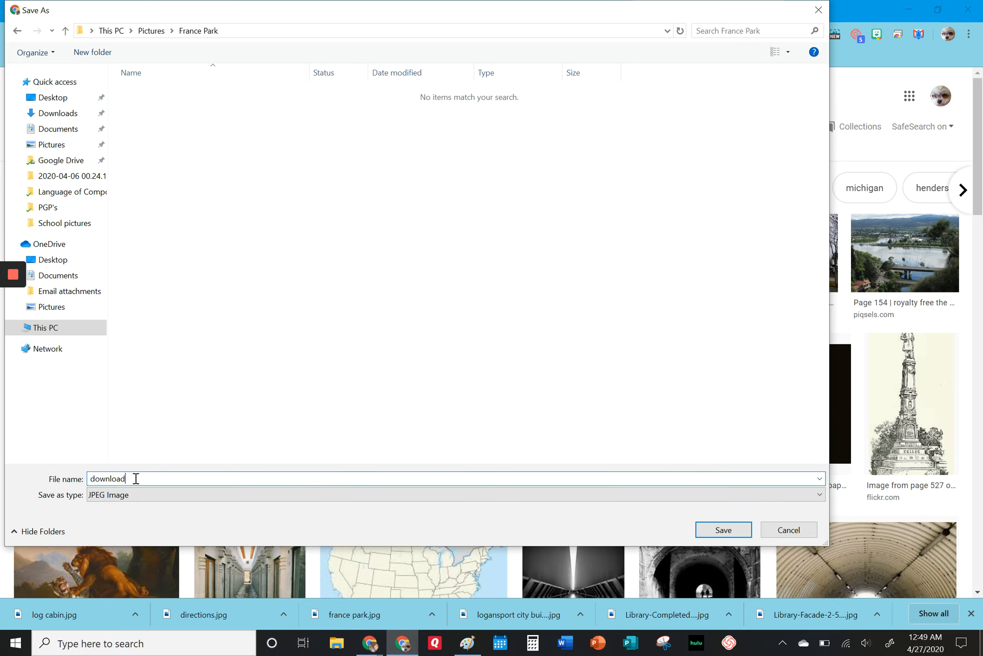
{"action": "key", "text": "BackSpace"}
{"action": "key", "text": "BackSpace"}
{"action": "key", "text": "BackSpace"}
{"action": "key", "text": "BackSpace"}
{"action": "key", "text": "BackSpace"}
{"action": "key", "text": "BackSpace"}
{"action": "key", "text": "BackSpace"}
{"action": "key", "text": "BackSpace"}
{"action": "type", "text": "beach"}
{"action": "left_click", "coordinate": [717, 529]}
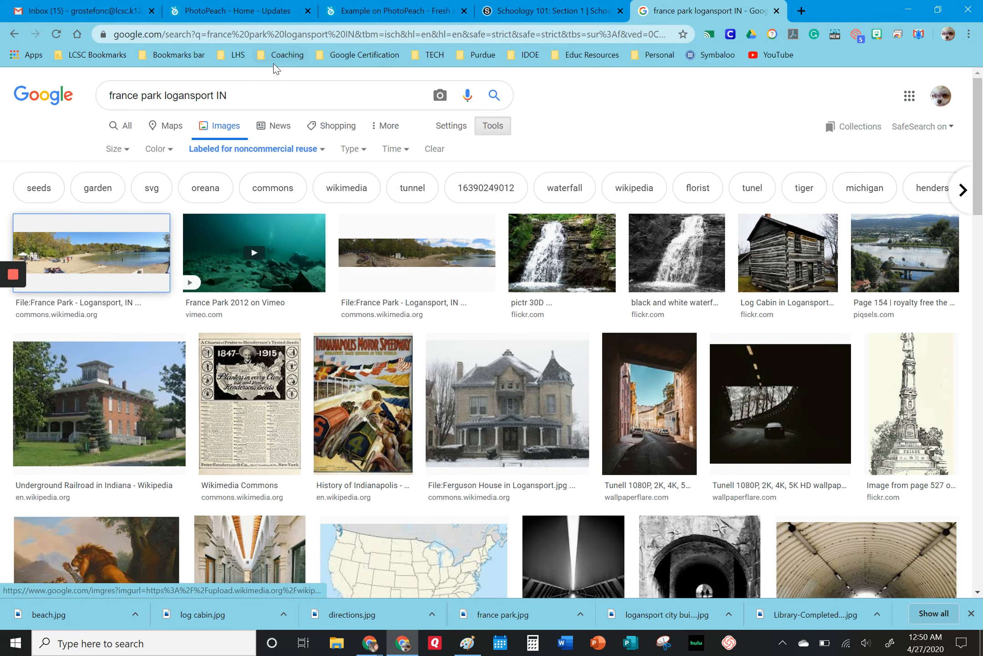
Upload france park, Library-Completed-Stairs-2, Library-Facade-2-570x200, log cabin and logansport city building from School pictures to a new PhotoPeach slideshow
{"action": "left_click", "coordinate": [207, 9]}
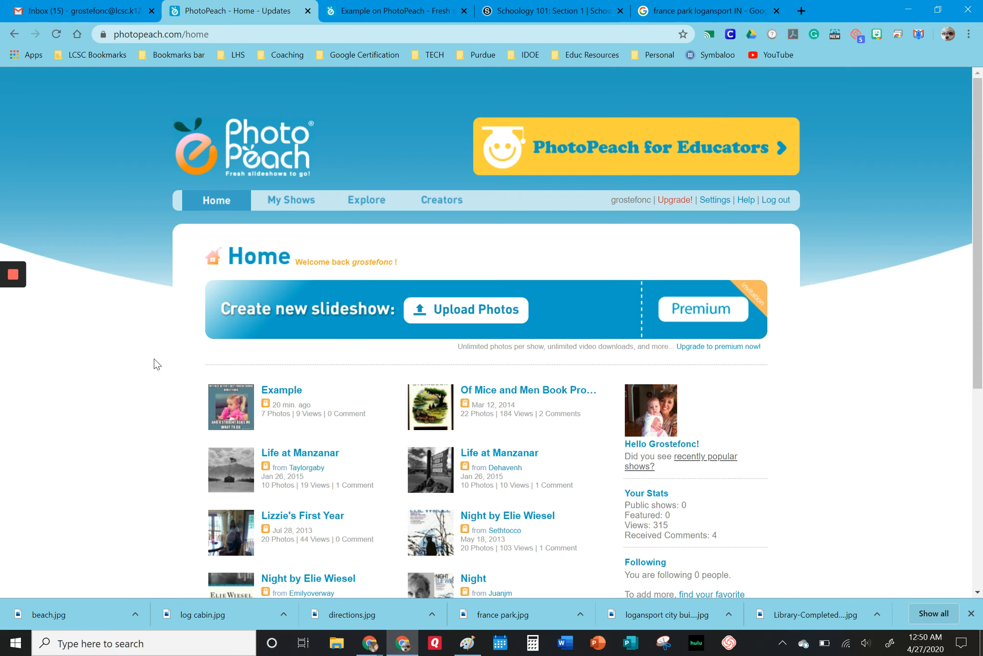
{"action": "left_click", "coordinate": [442, 310]}
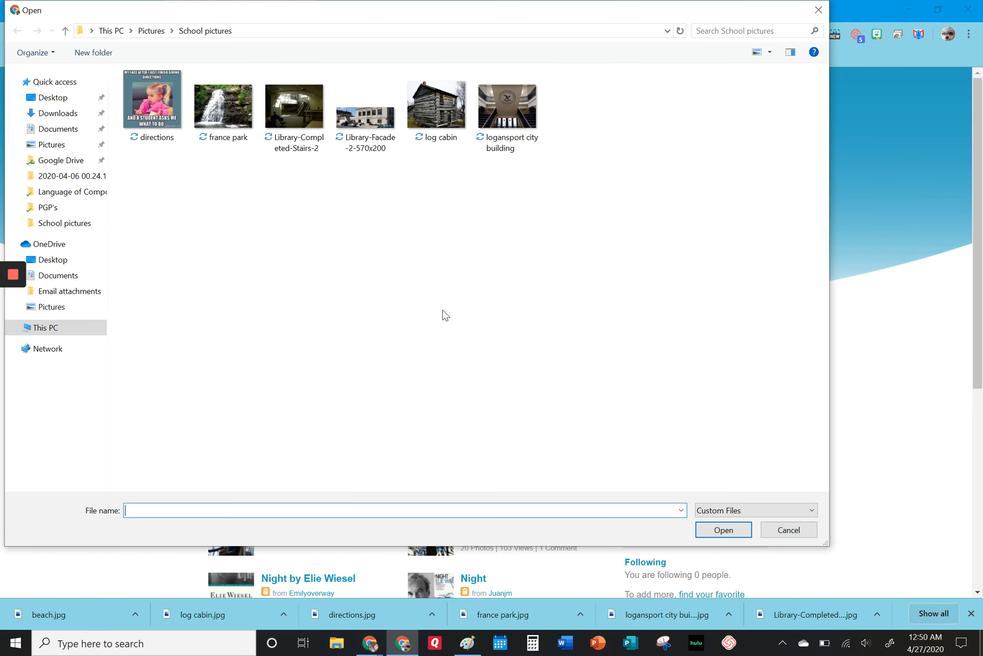
{"action": "left_click", "coordinate": [197, 74]}
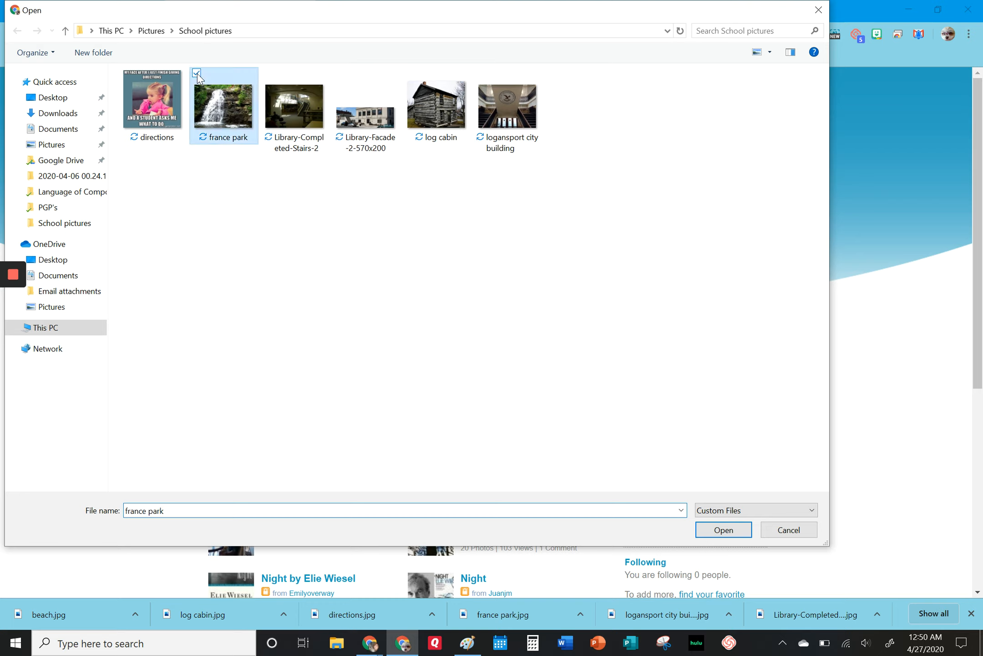
{"action": "left_click", "coordinate": [267, 73]}
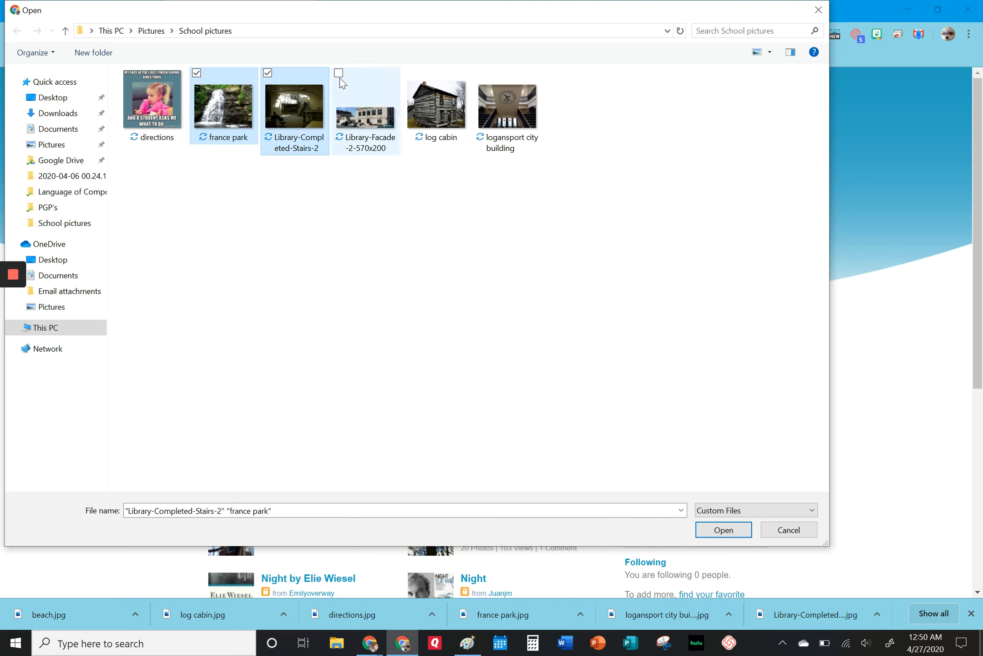
{"action": "left_click", "coordinate": [339, 73]}
{"action": "left_click", "coordinate": [410, 73]}
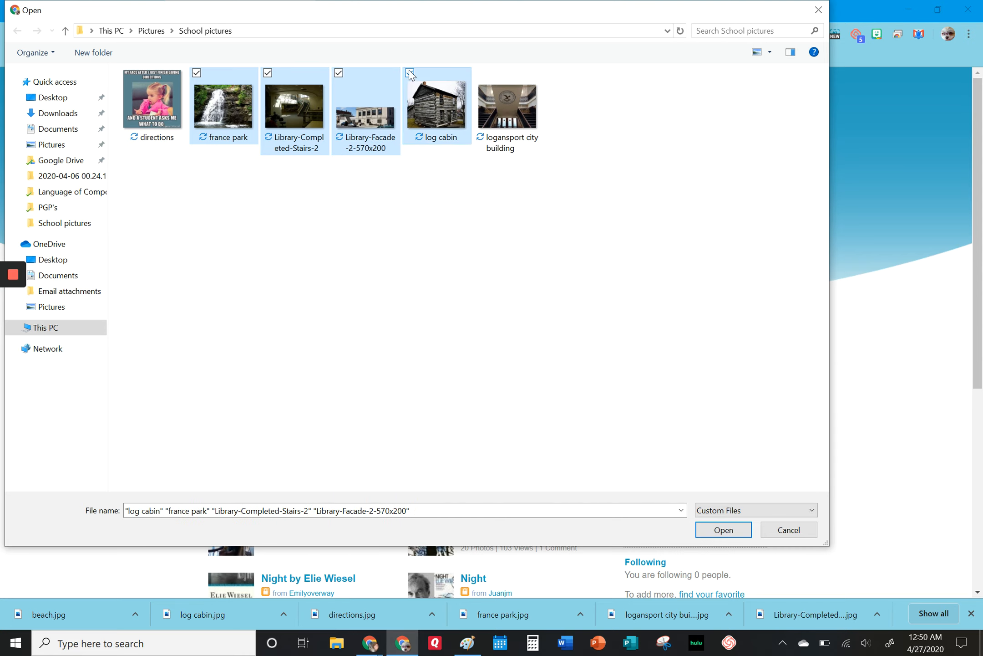
{"action": "left_click", "coordinate": [480, 74]}
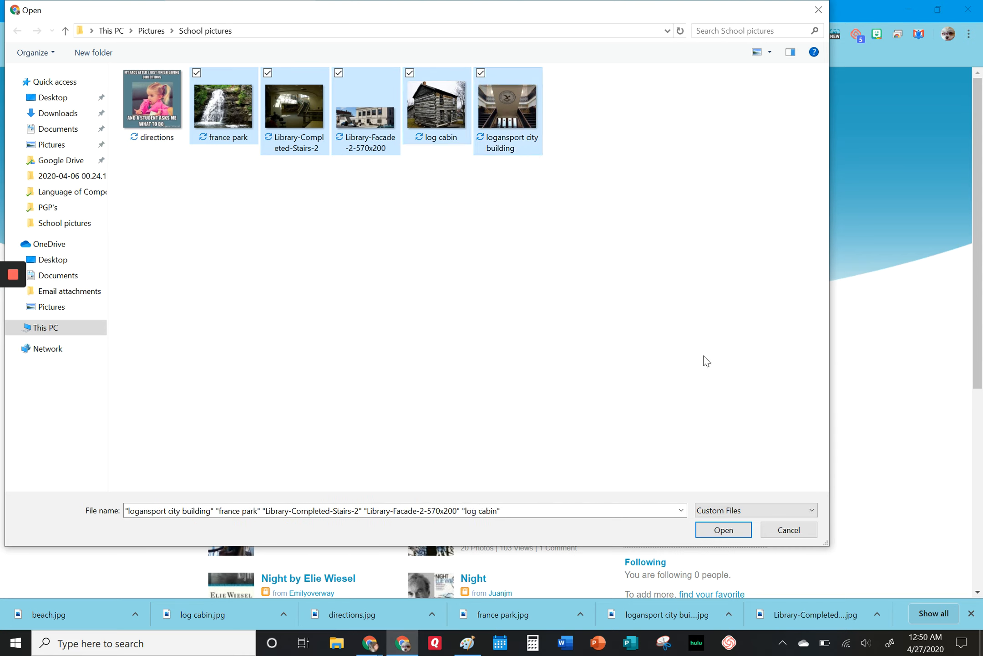
{"action": "left_click", "coordinate": [713, 530]}
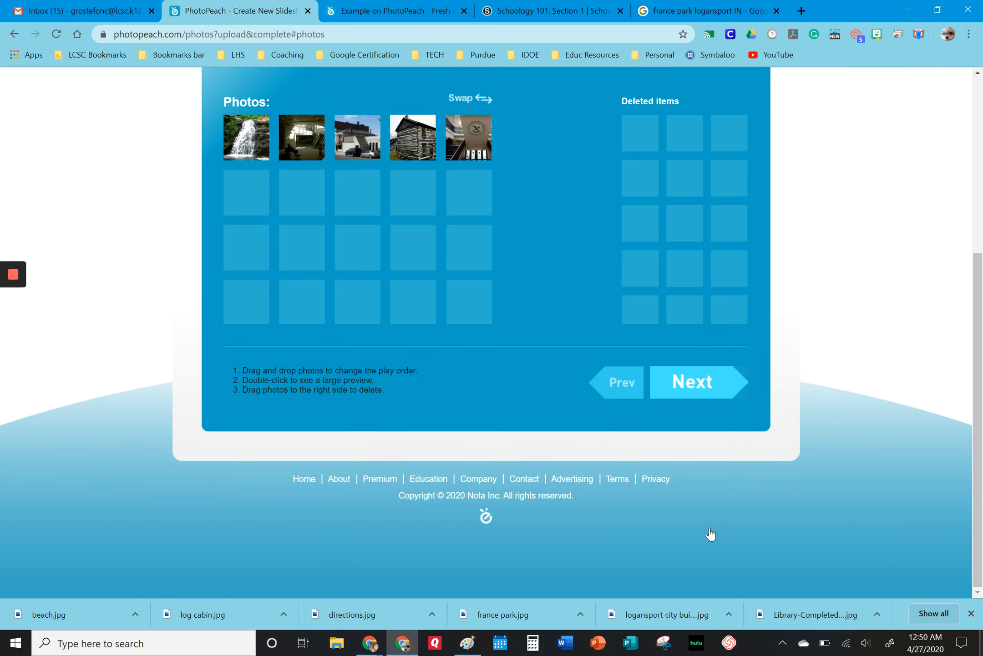
{"action": "scroll", "coordinate": [598, 262], "scroll_direction": "up", "scroll_amount": 3}
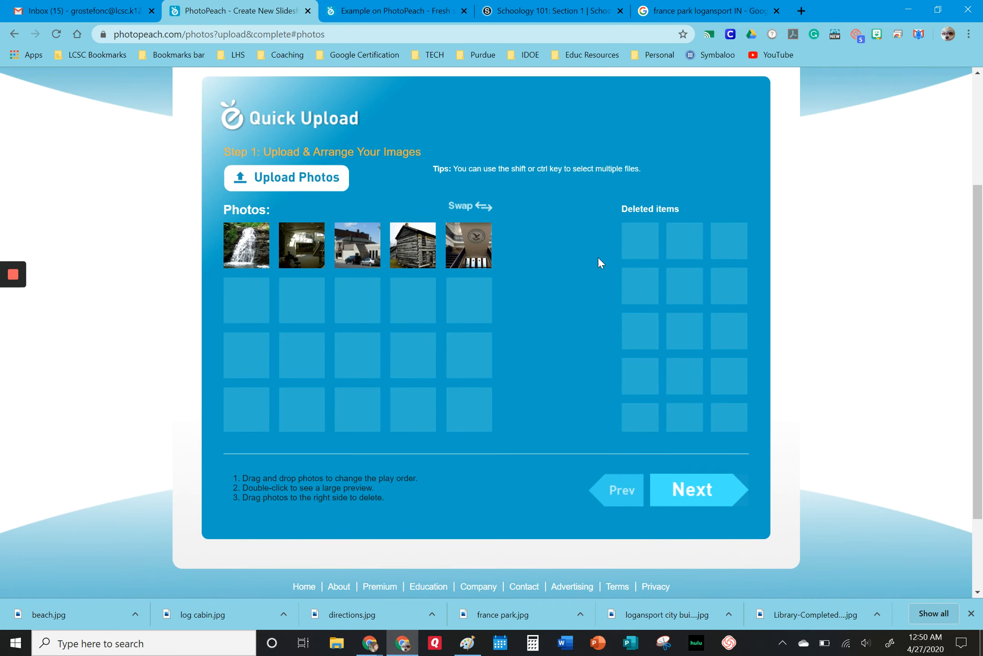
Remove the logansport city building photo from the upload, continue to the title and music settings, and title the slideshow France Park
{"action": "left_click_drag", "start_coordinate": [473, 246], "coordinate": [647, 237]}
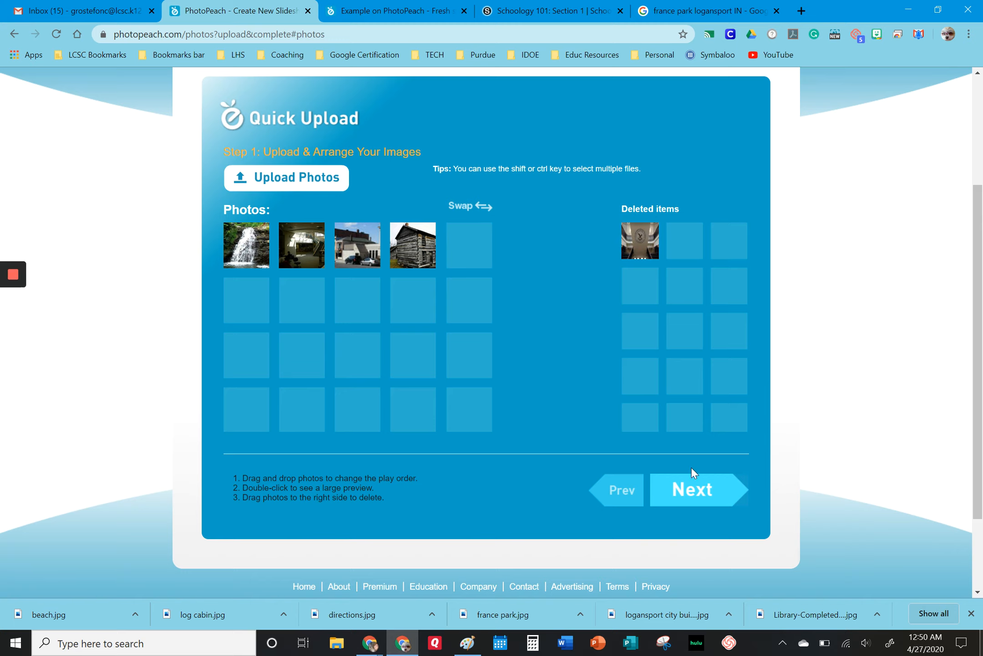
{"action": "left_click", "coordinate": [684, 492]}
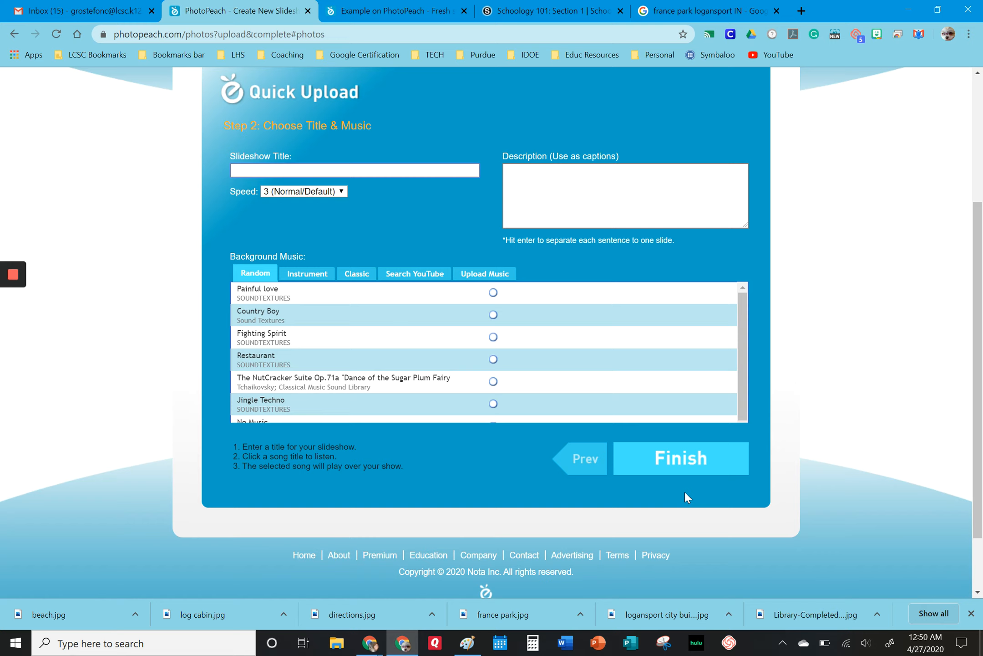
{"action": "left_click", "coordinate": [255, 170]}
{"action": "type", "text": "France Park"}
Choose Fighting Spirit as the background music and finish creating the slideshow
{"action": "left_click", "coordinate": [655, 455]}
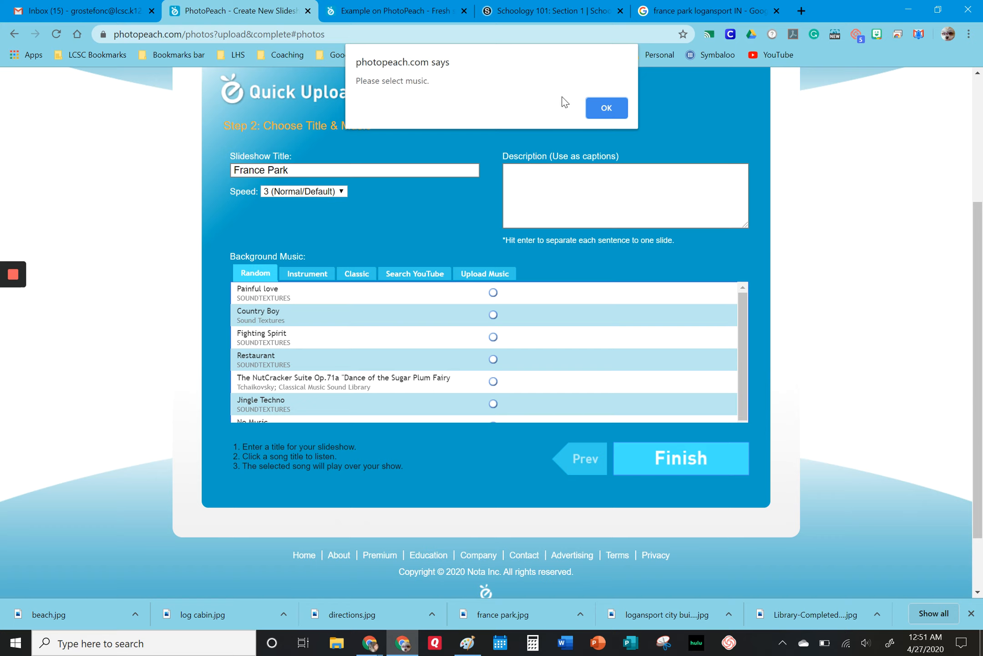
{"action": "left_click", "coordinate": [608, 112]}
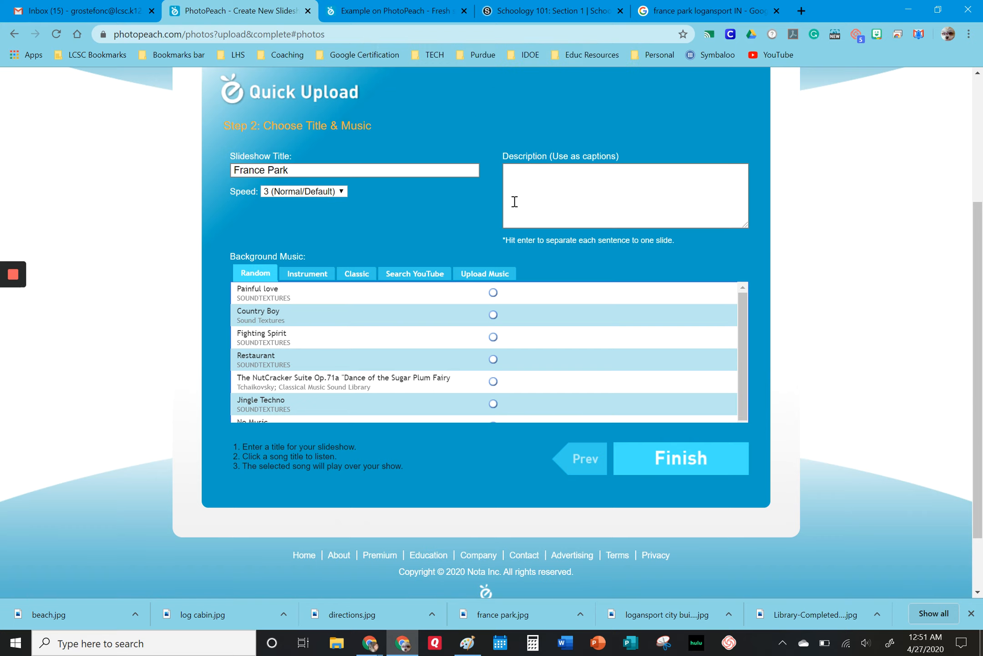
{"action": "left_click", "coordinate": [256, 339]}
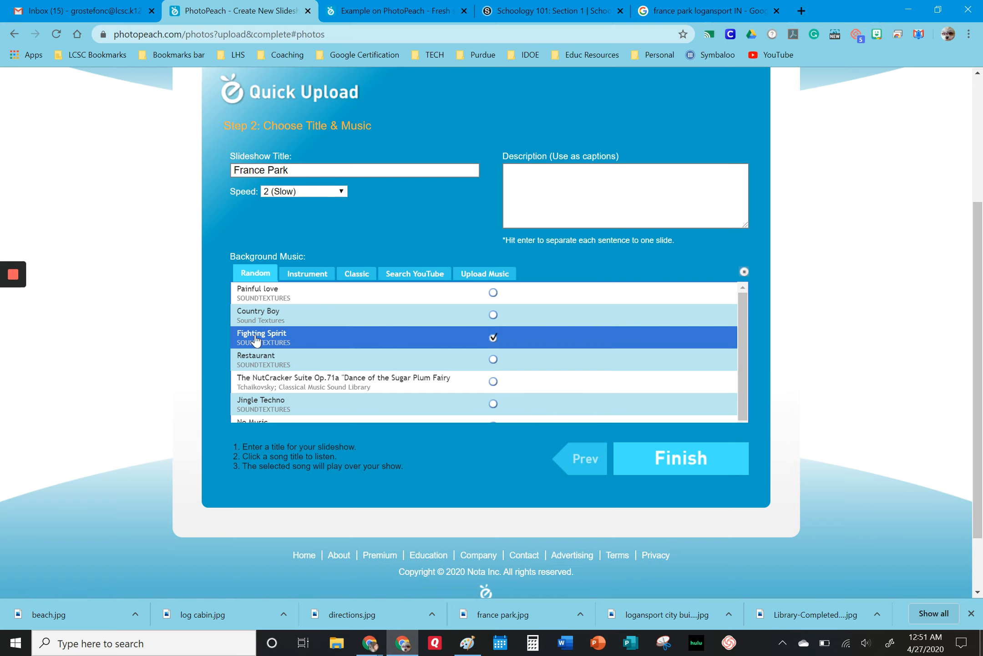
{"action": "left_click", "coordinate": [662, 458]}
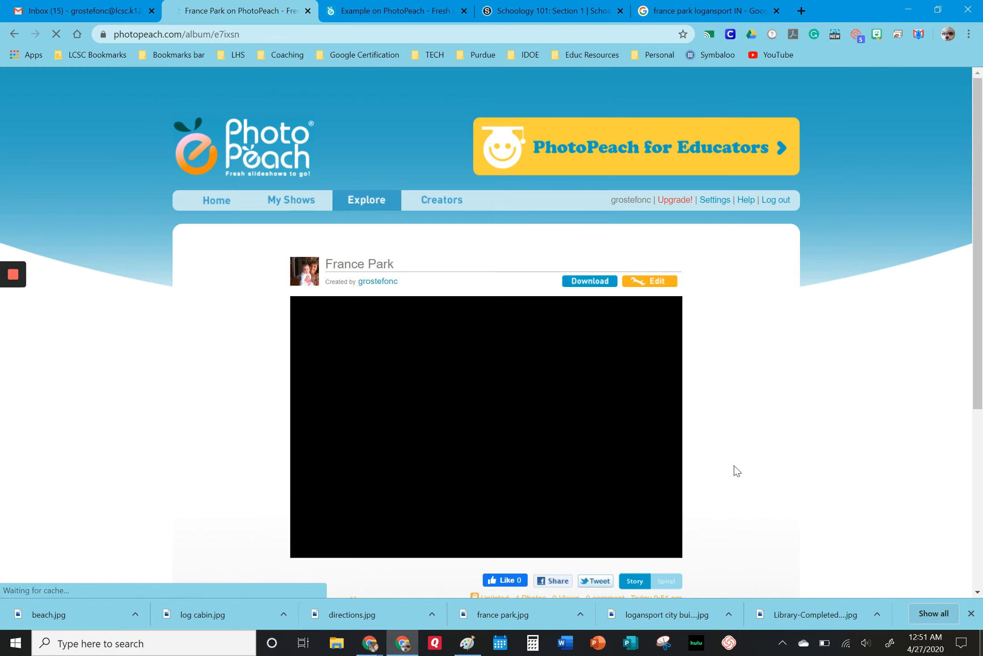
Pause the slideshow, open its captions and photos for editing, and add a blank slide with the text France Park after the waterfall
{"action": "scroll", "coordinate": [736, 469], "scroll_direction": "down", "scroll_amount": 2}
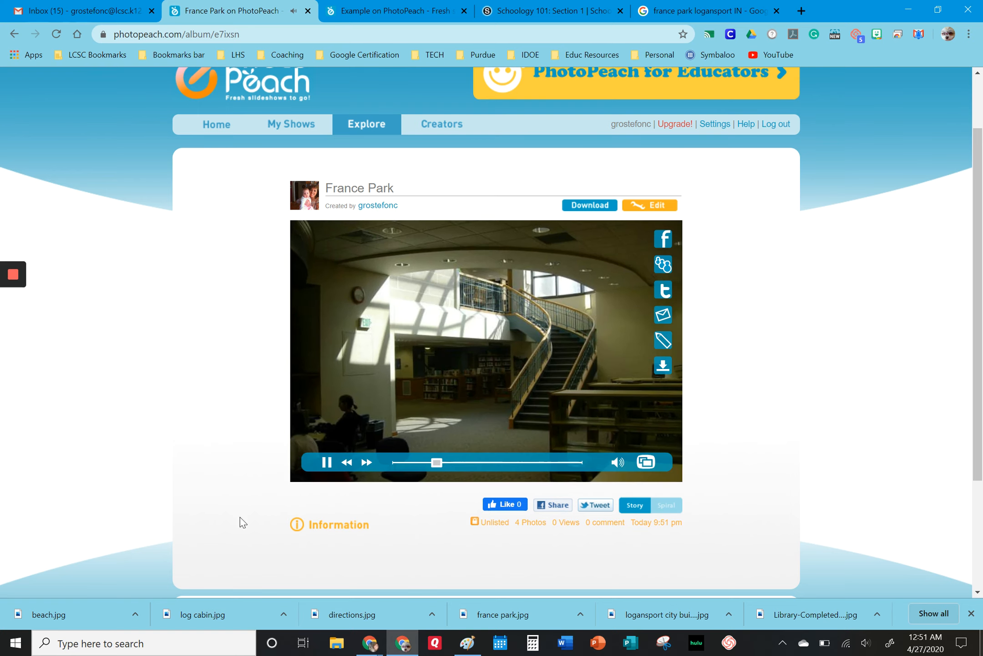
{"action": "left_click", "coordinate": [327, 464]}
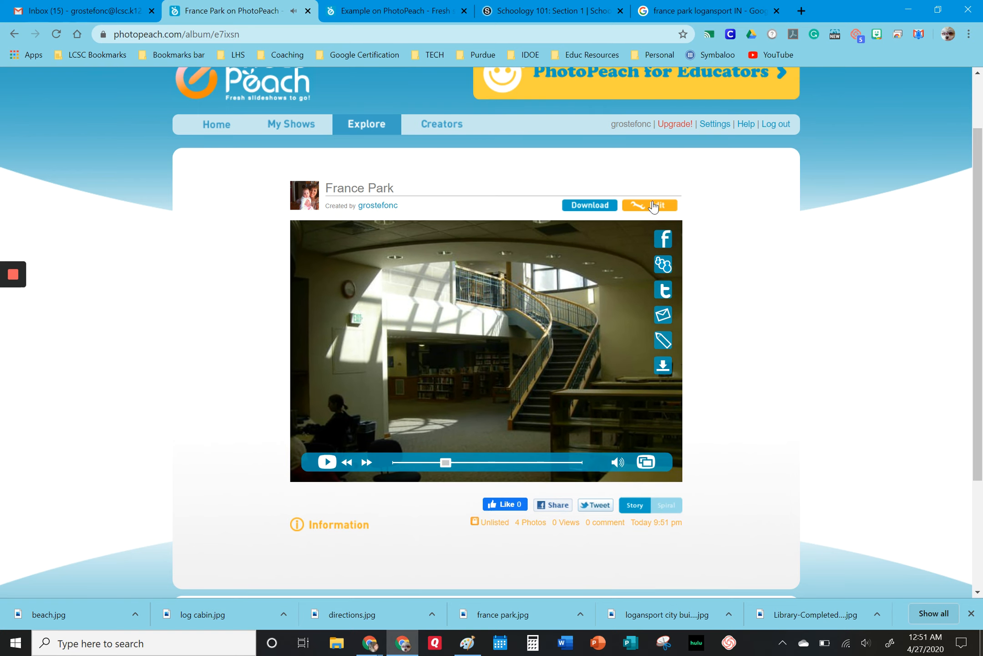
{"action": "left_click", "coordinate": [654, 206]}
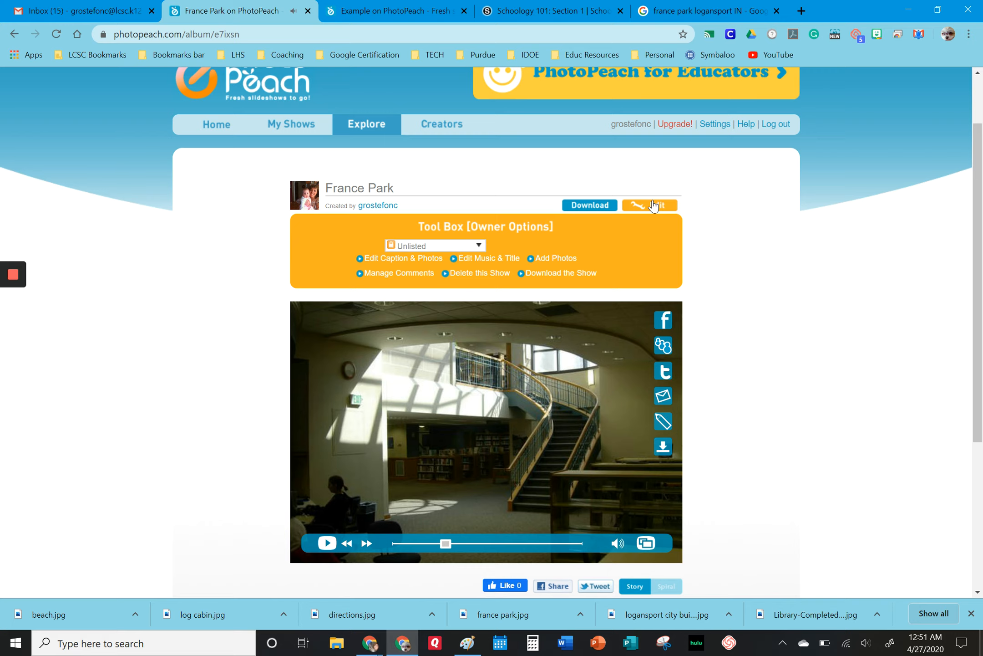
{"action": "left_click", "coordinate": [397, 259]}
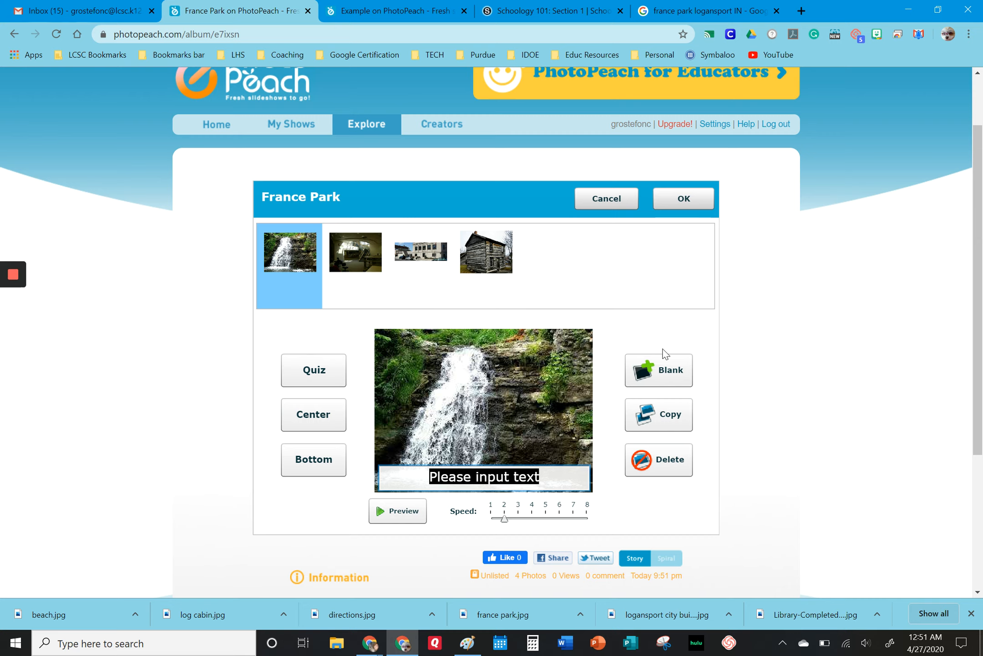
{"action": "left_click", "coordinate": [667, 381]}
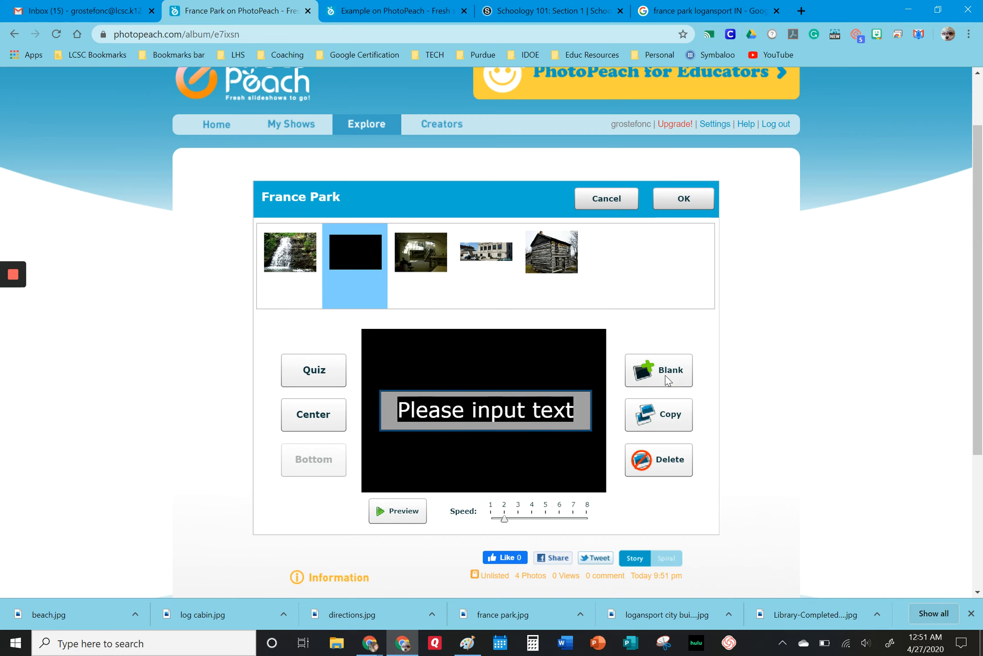
{"action": "type", "text": "France Park"}
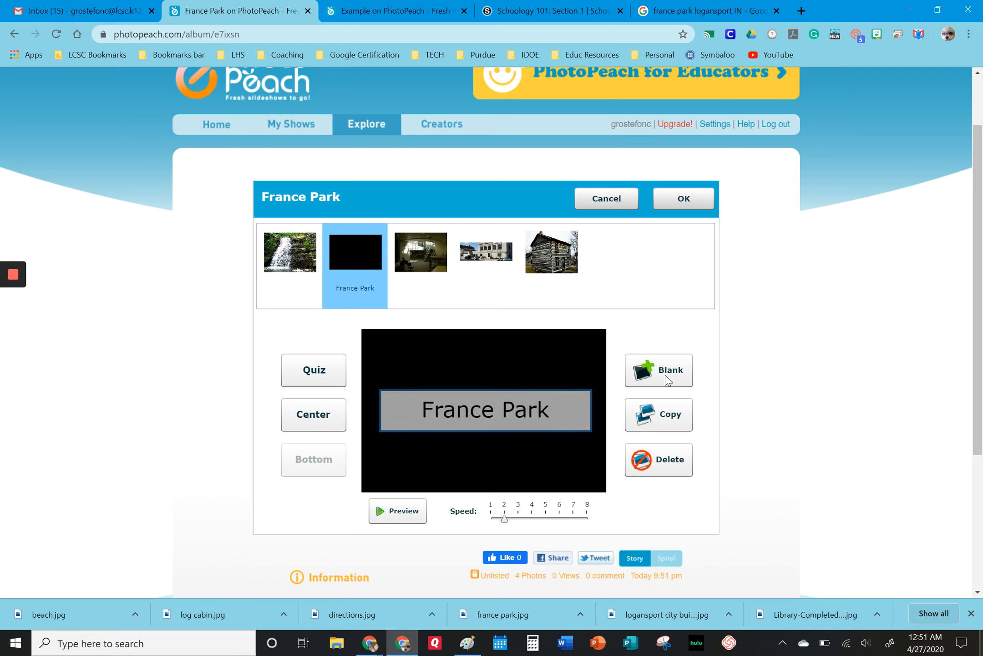
{"action": "key", "text": "Return"}
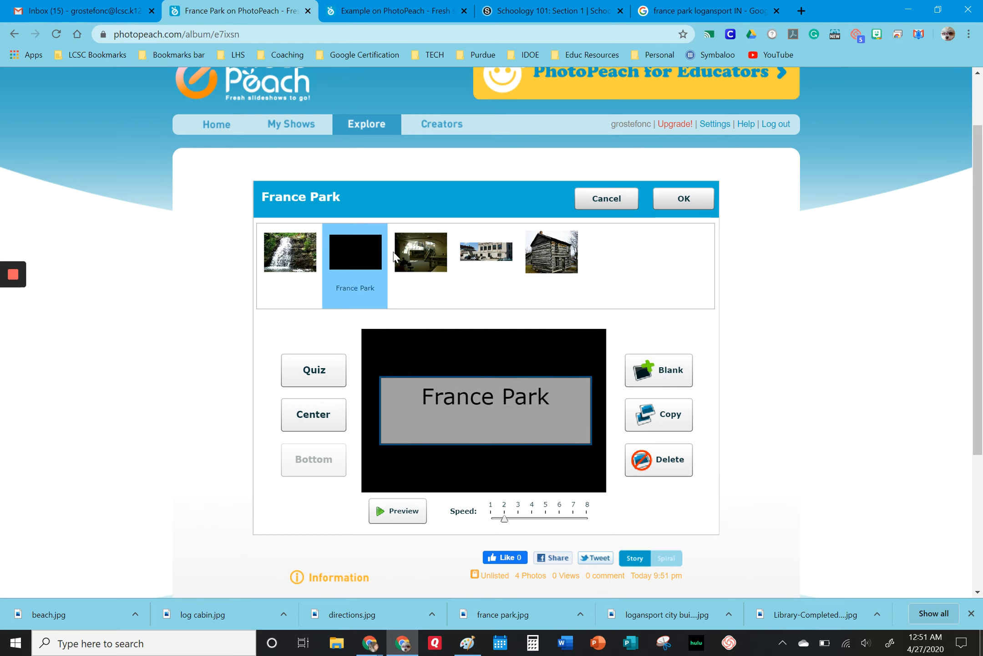
Move the blank France Park title slide to the beginning of the slideshow
{"action": "right_click", "coordinate": [292, 273]}
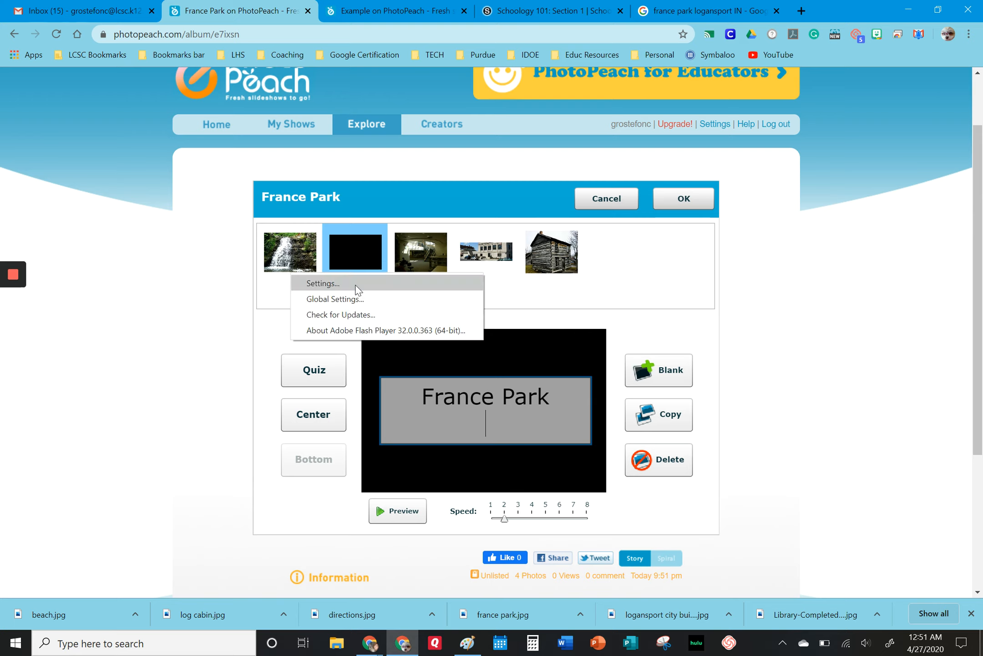
{"action": "left_click", "coordinate": [333, 230]}
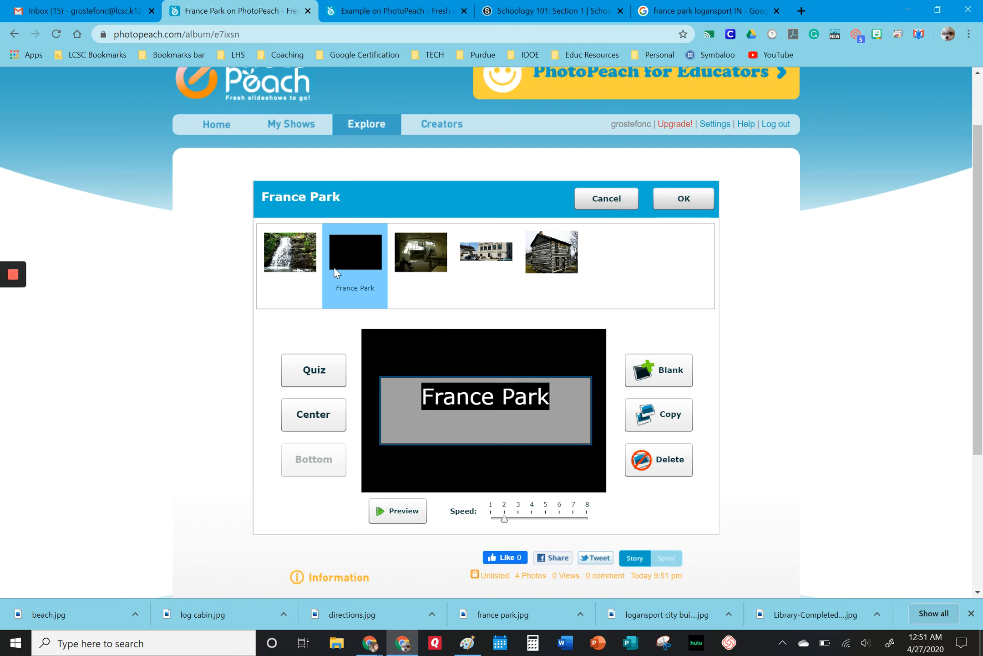
{"action": "left_click_drag", "start_coordinate": [337, 291], "coordinate": [260, 285]}
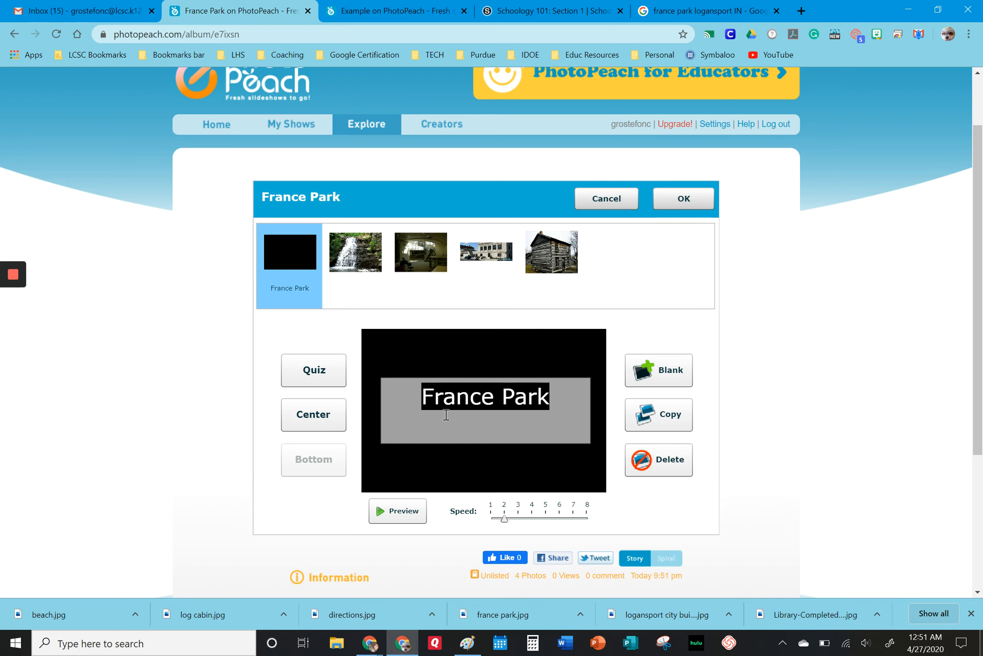
Move the waterfall photo to the end of the slideshow and caption it waterfall
{"action": "left_click", "coordinate": [358, 256]}
{"action": "left_click_drag", "start_coordinate": [358, 256], "coordinate": [596, 241]}
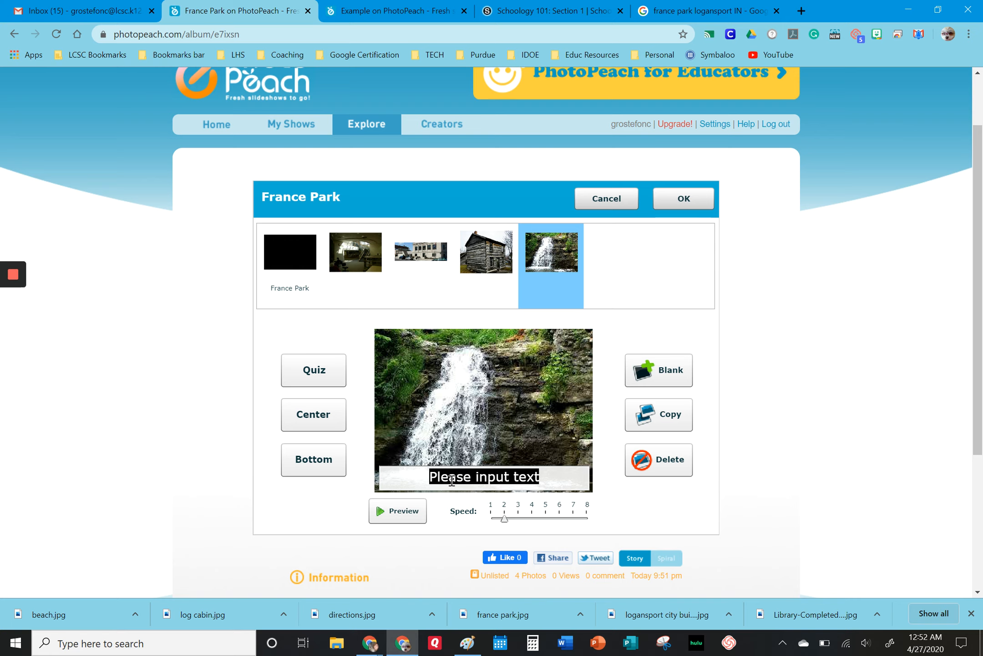
{"action": "type", "text": "waterf"}
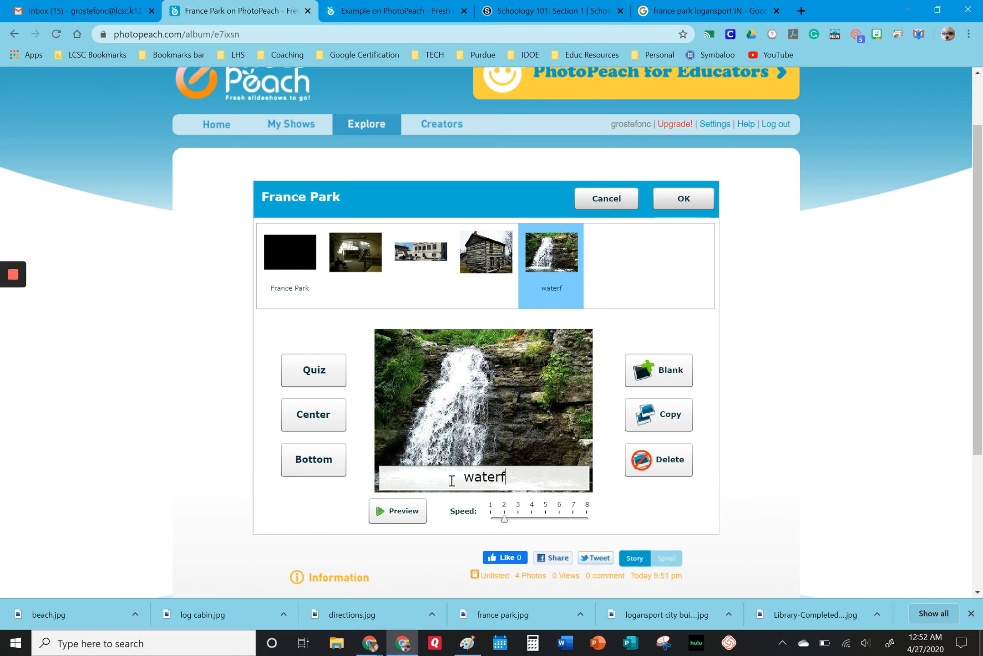
{"action": "type", "text": "all"}
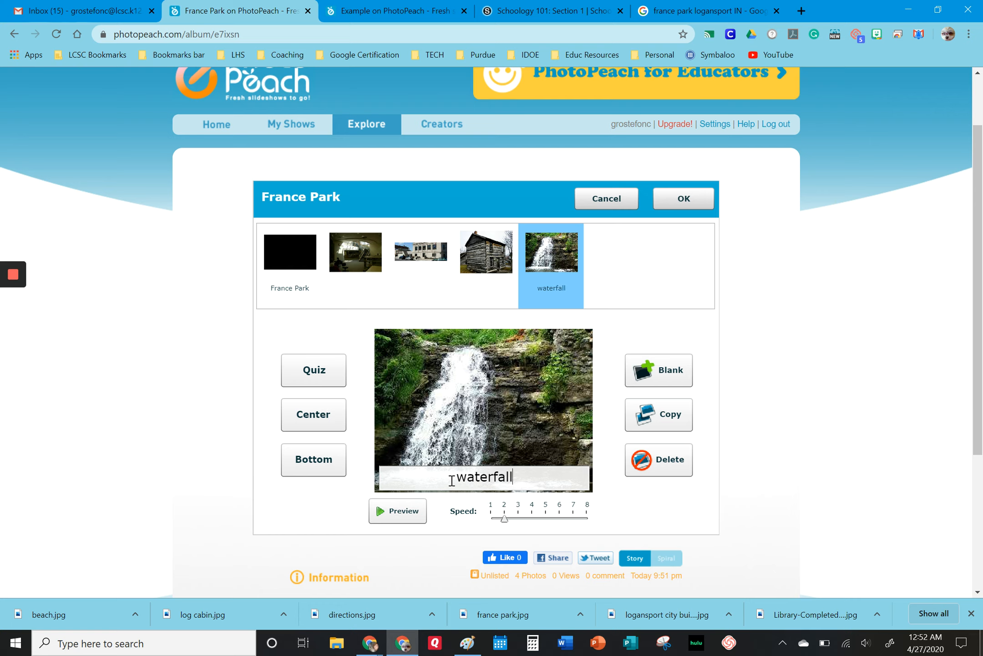
Try the center and quiz layouts on the waterfall slide, return its caption to the bottom, and save the slide edits
{"action": "left_click", "coordinate": [304, 428]}
{"action": "left_click", "coordinate": [301, 372]}
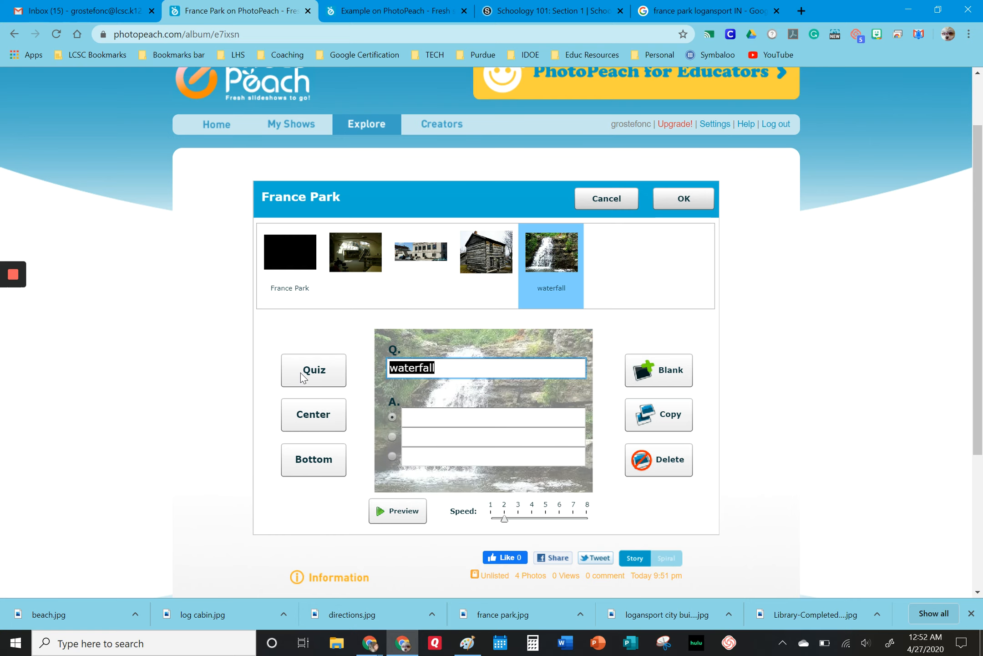
{"action": "left_click", "coordinate": [307, 469]}
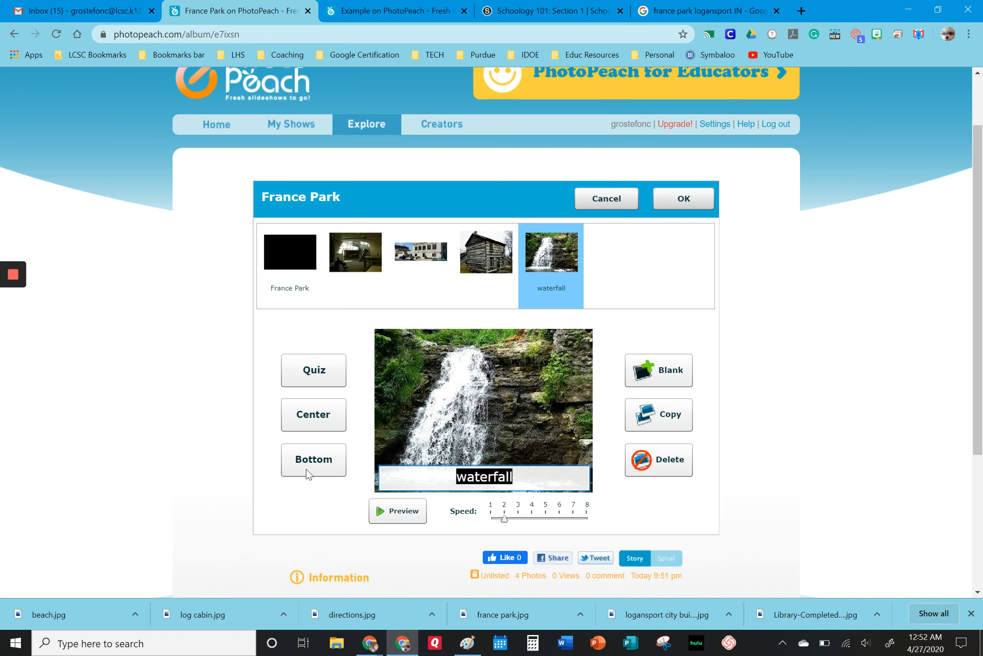
{"action": "left_click", "coordinate": [685, 200]}
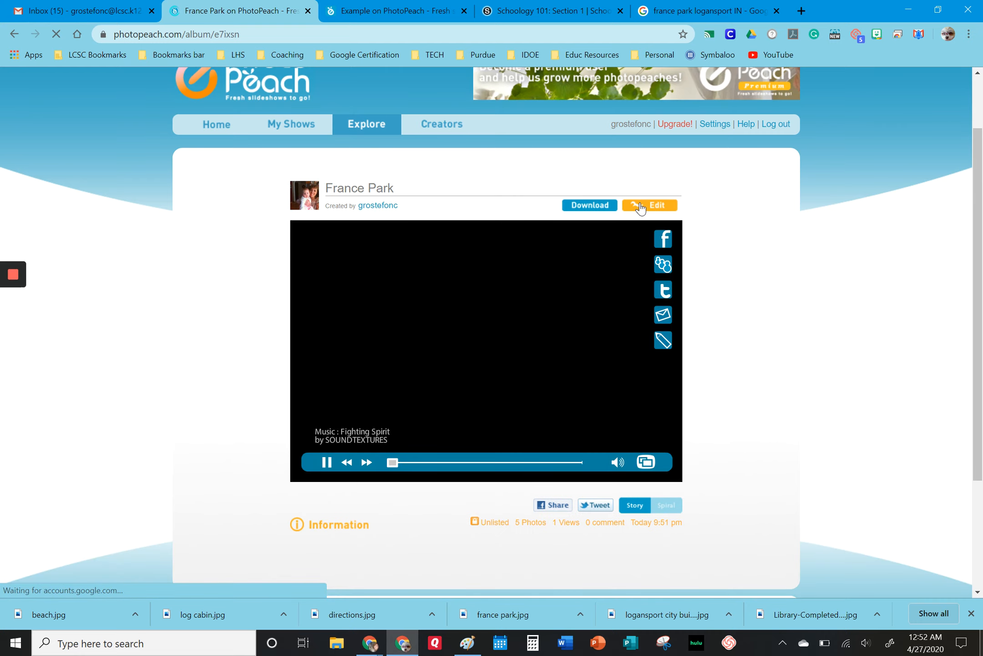
Preview ASIAN HIP HOP and Move of squirrel as background music, choose the second listed Fighting Spirit track, and save
{"action": "left_click", "coordinate": [641, 206]}
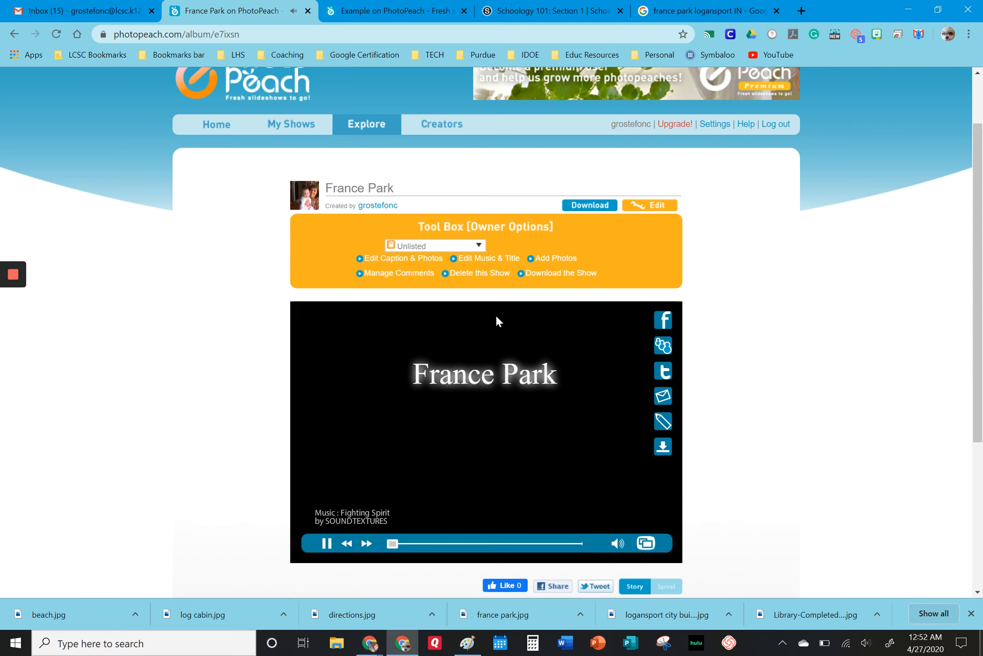
{"action": "left_click", "coordinate": [486, 259]}
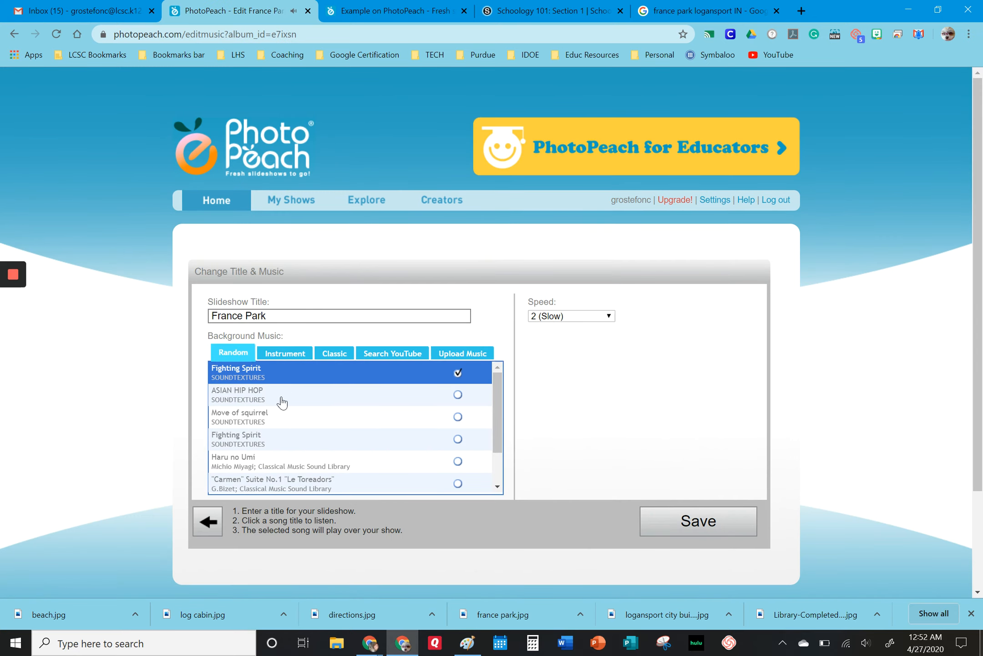
{"action": "left_click", "coordinate": [241, 394]}
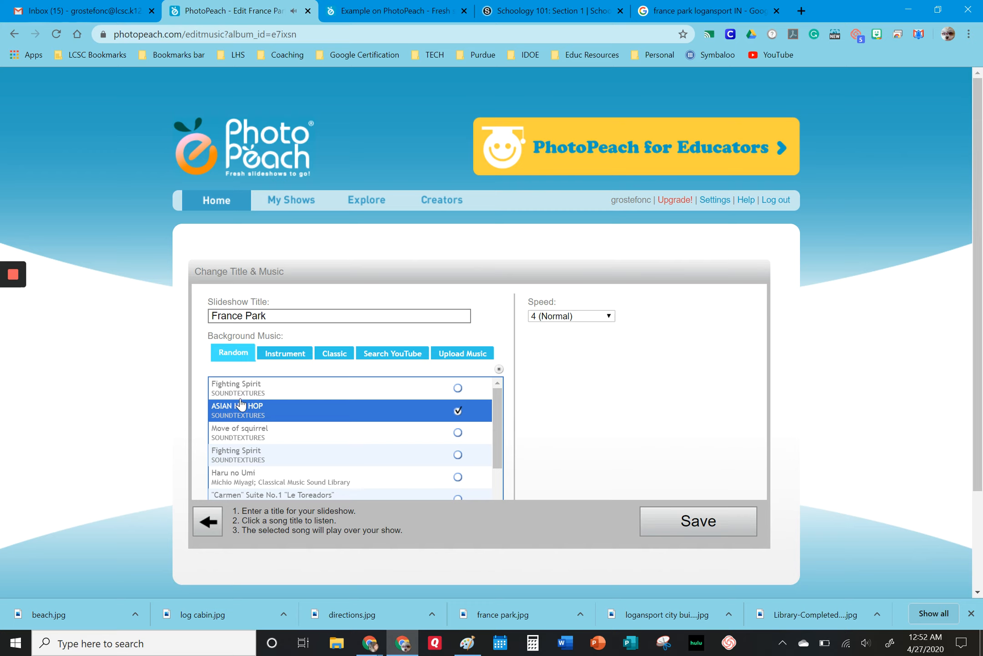
{"action": "left_click", "coordinate": [236, 437]}
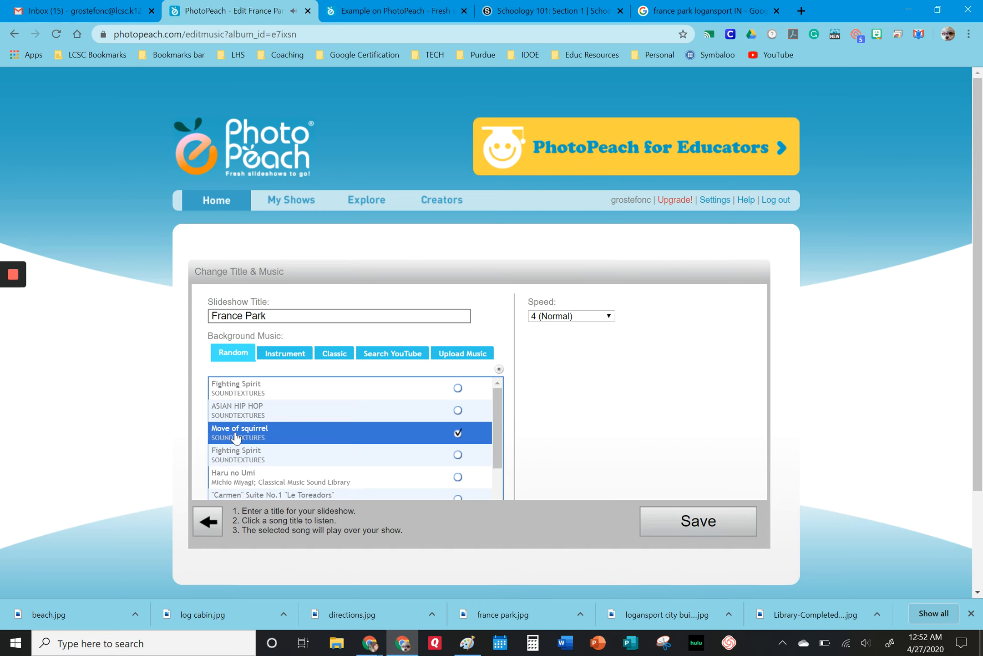
{"action": "left_click", "coordinate": [246, 459]}
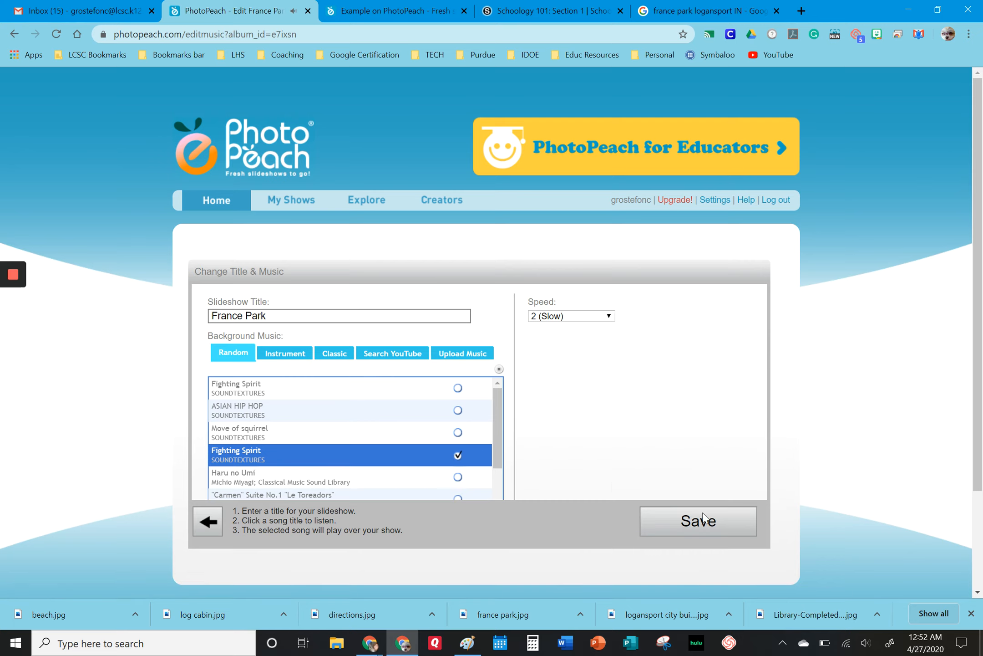
{"action": "left_click", "coordinate": [688, 522]}
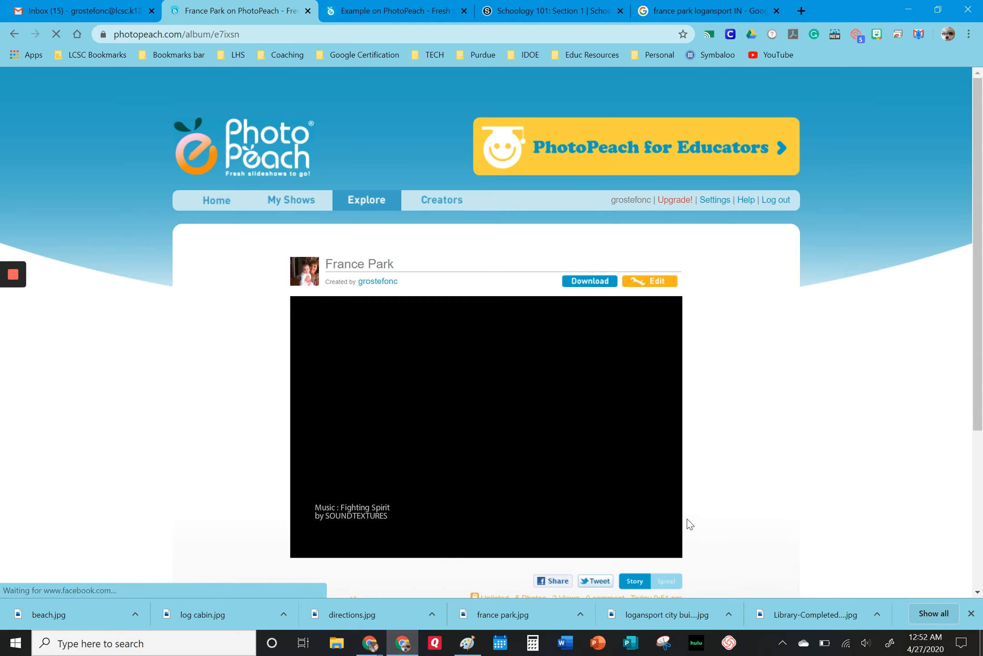
Watch the slideshow in full screen to its end, leave full screen, and restart and pause the playback
{"action": "scroll", "coordinate": [689, 524], "scroll_direction": "down", "scroll_amount": 1}
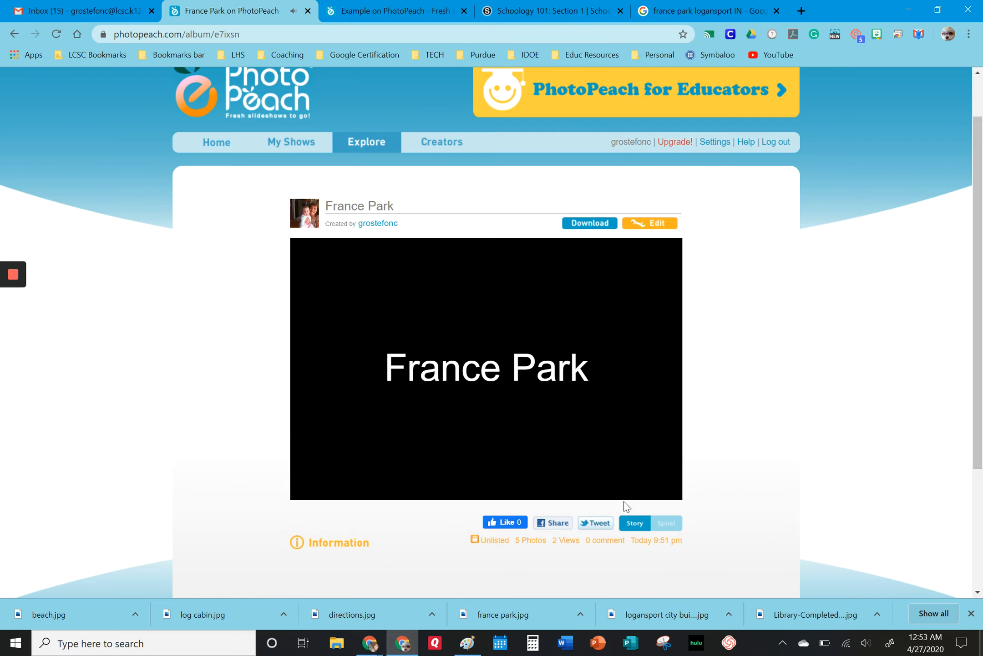
{"action": "left_click", "coordinate": [645, 480]}
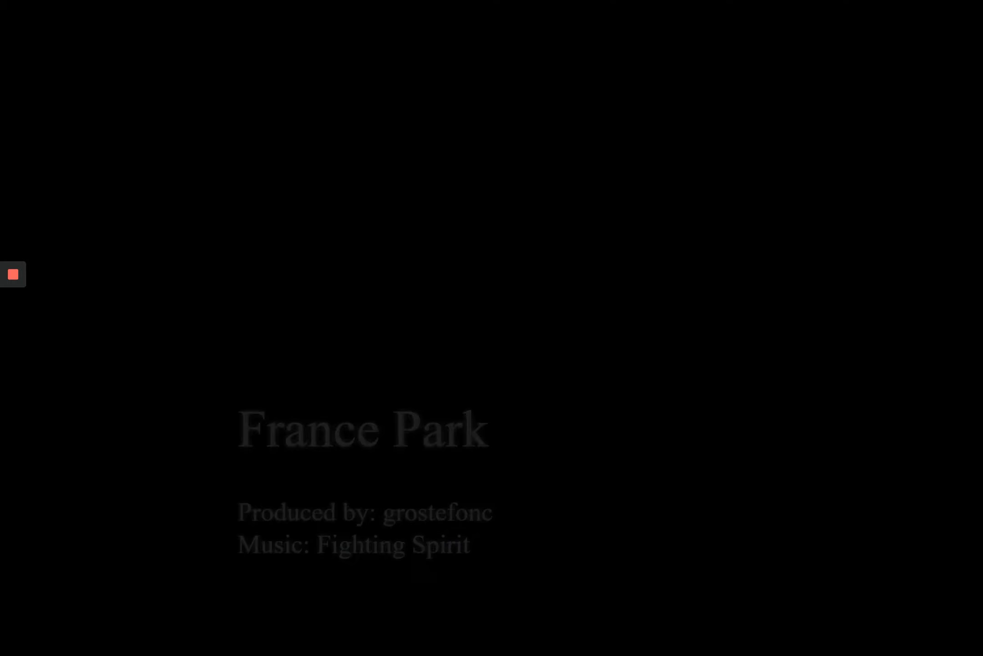
{"action": "mouse_move", "coordinate": [813, 553]}
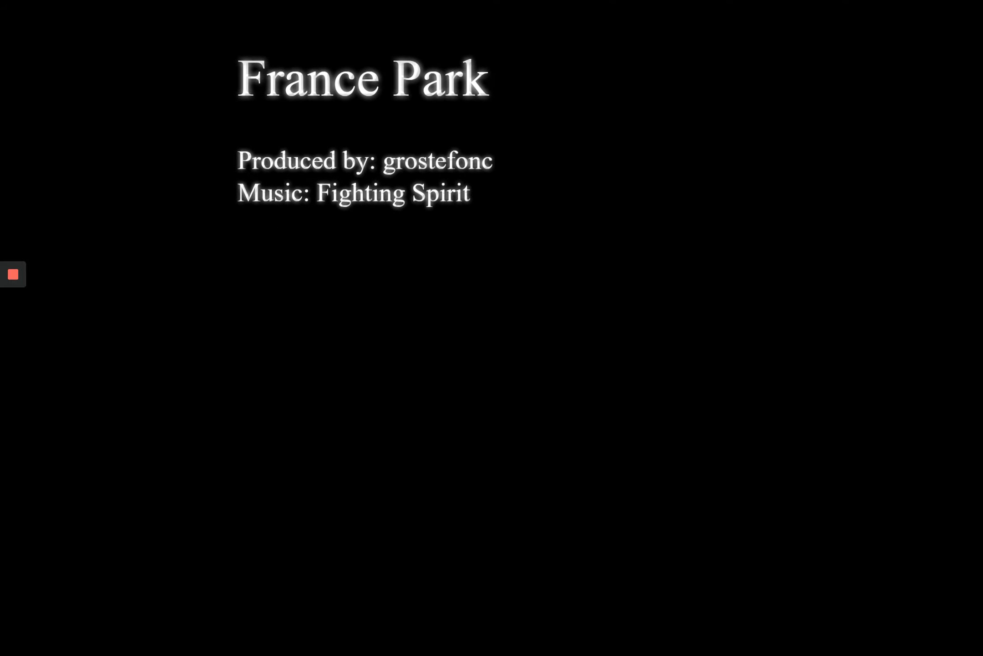
{"action": "key", "text": "Escape"}
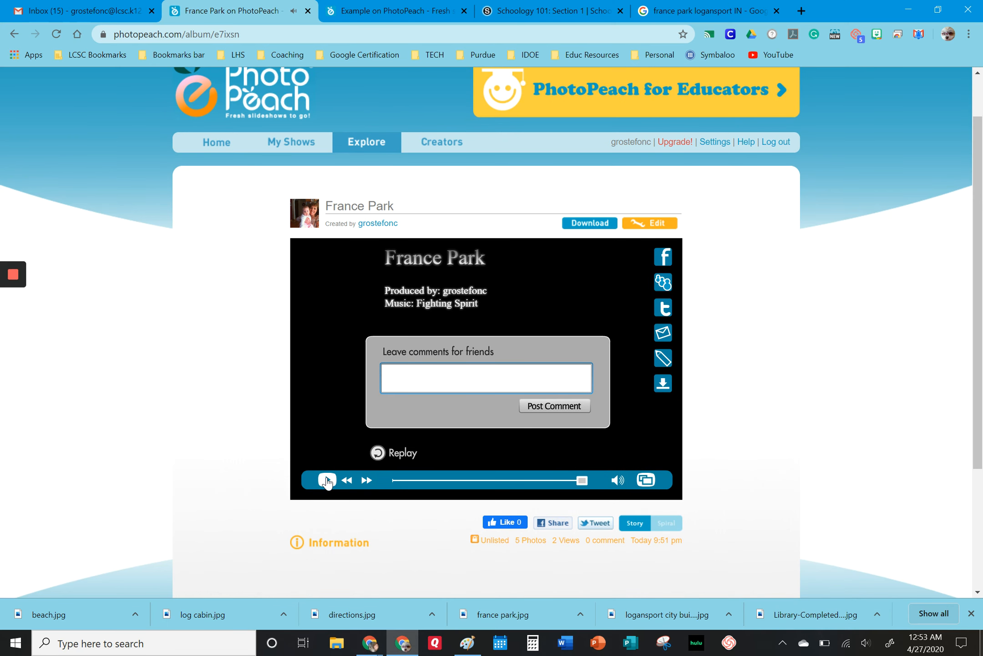
{"action": "left_click", "coordinate": [327, 480]}
{"action": "left_click", "coordinate": [323, 480]}
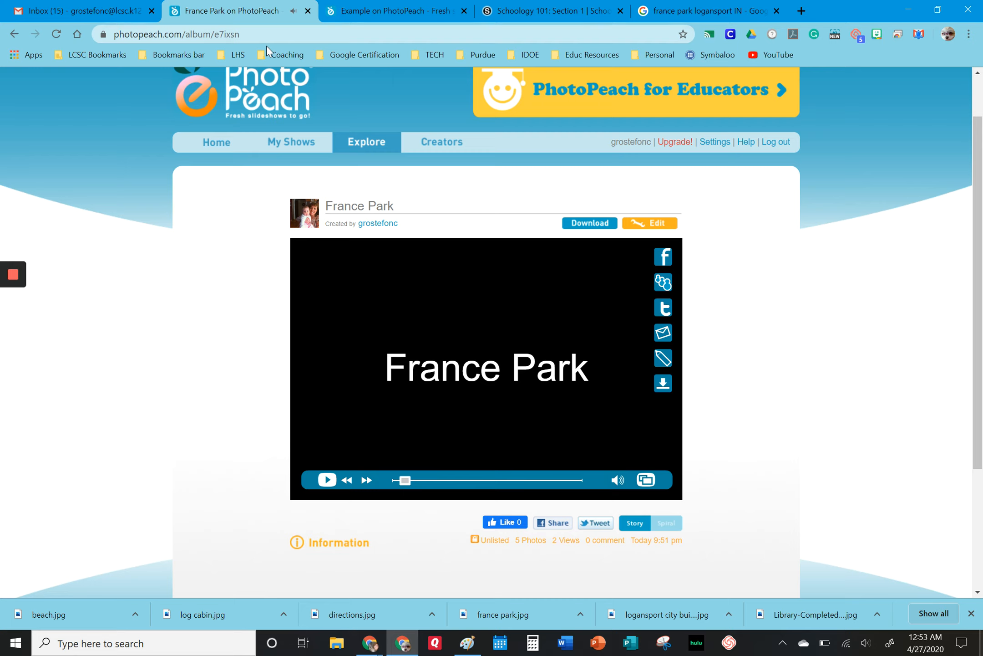
Copy the web address of the France Park slideshow
{"action": "left_click", "coordinate": [246, 34]}
{"action": "key", "text": "ctrl+c"}
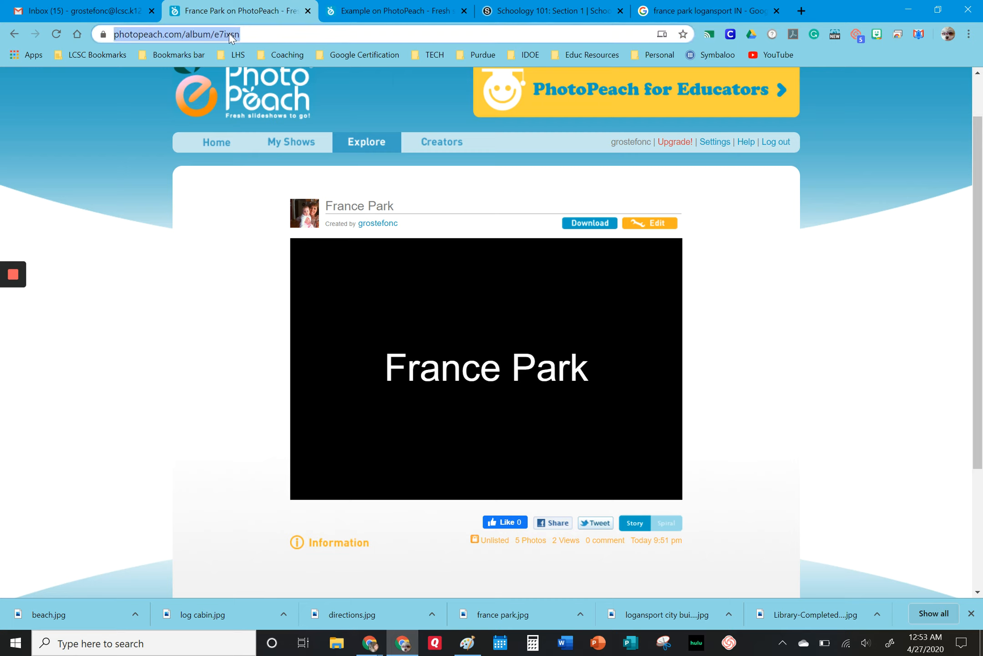
{"action": "right_click", "coordinate": [229, 33]}
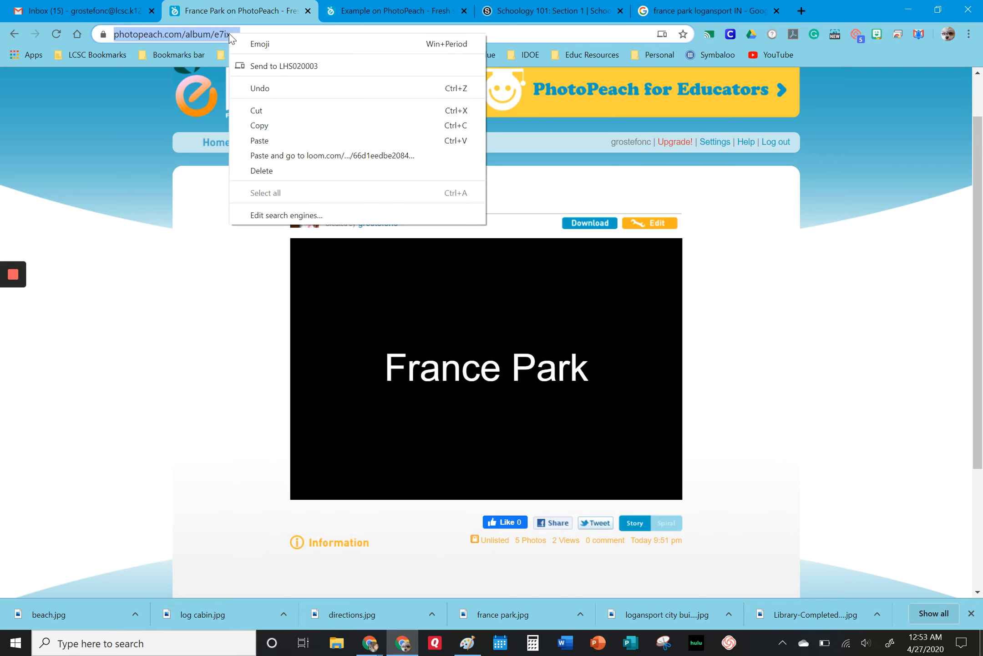
{"action": "left_click", "coordinate": [267, 127]}
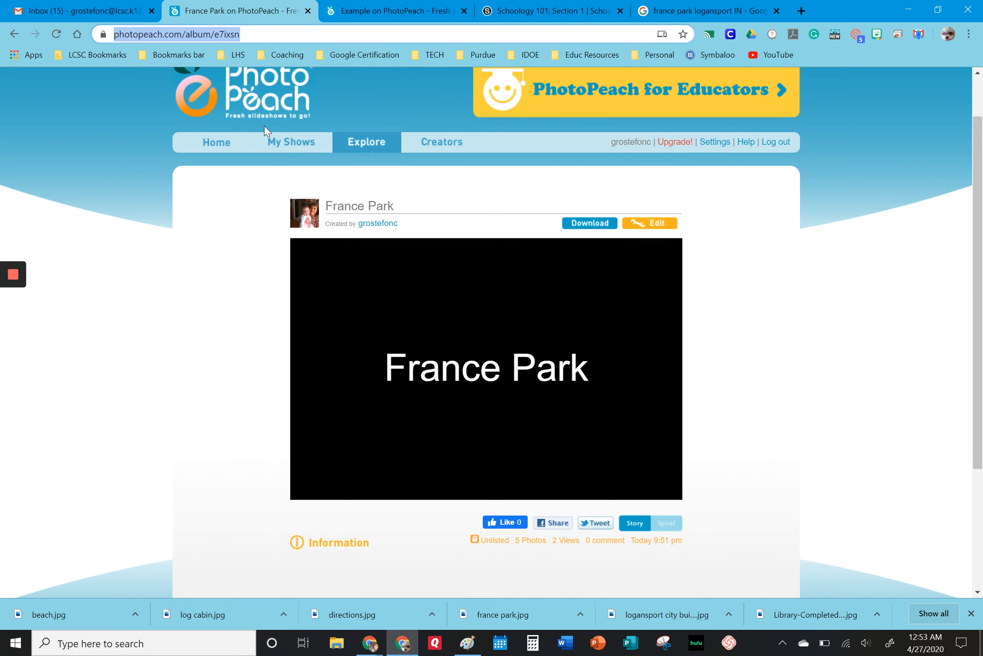
In the Schoology 101: Section 1 course updates, attach the copied slideshow link to a new update with its page title filled in automatically
{"action": "left_click", "coordinate": [512, 11]}
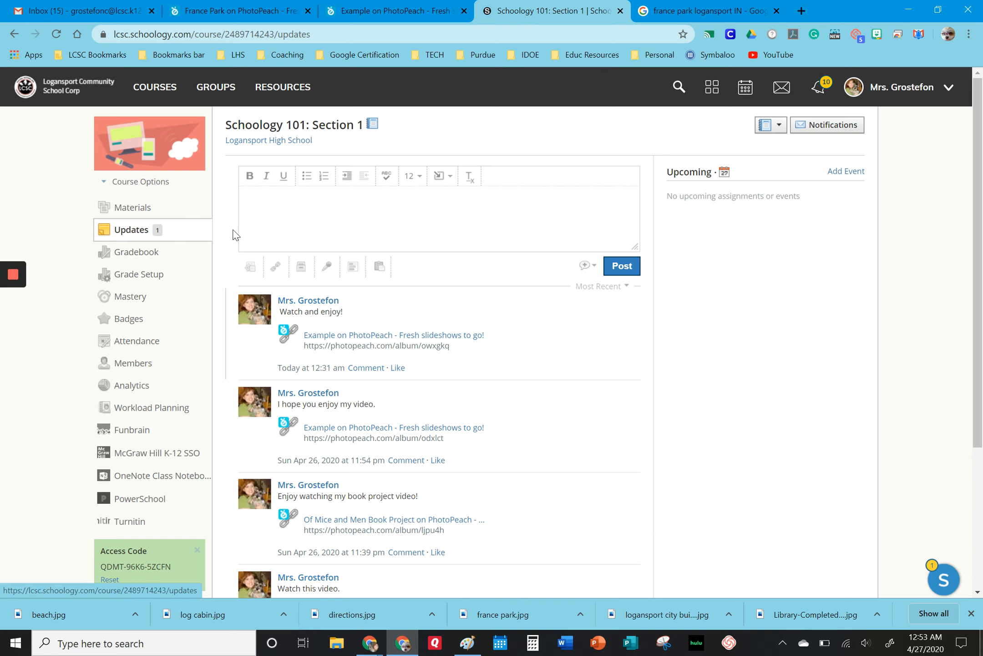
{"action": "left_click", "coordinate": [276, 265]}
{"action": "left_click", "coordinate": [460, 214]}
{"action": "right_click", "coordinate": [460, 214]}
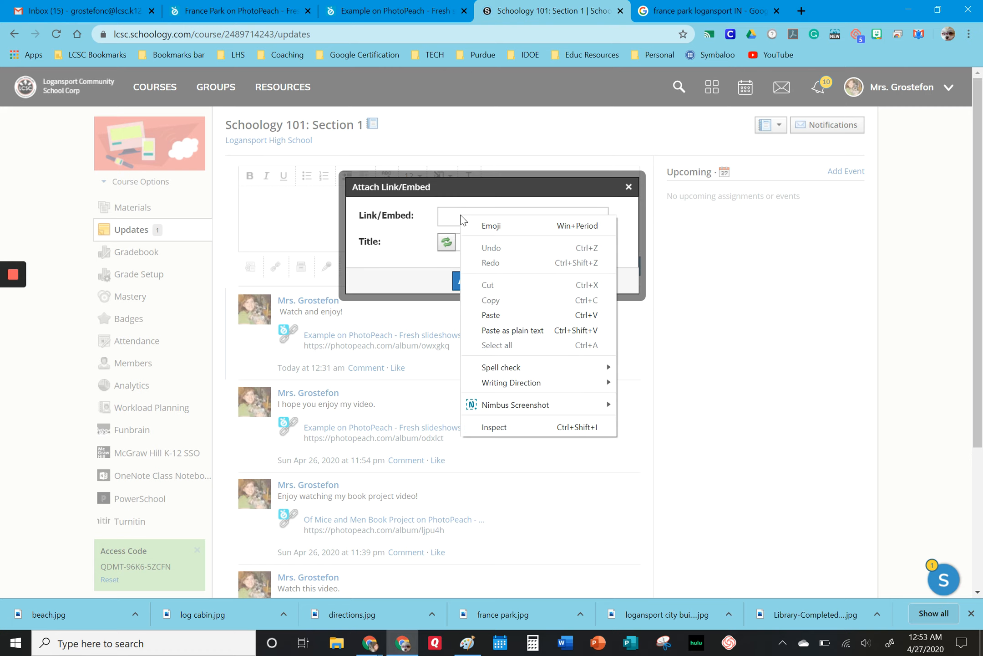
{"action": "left_click", "coordinate": [492, 314]}
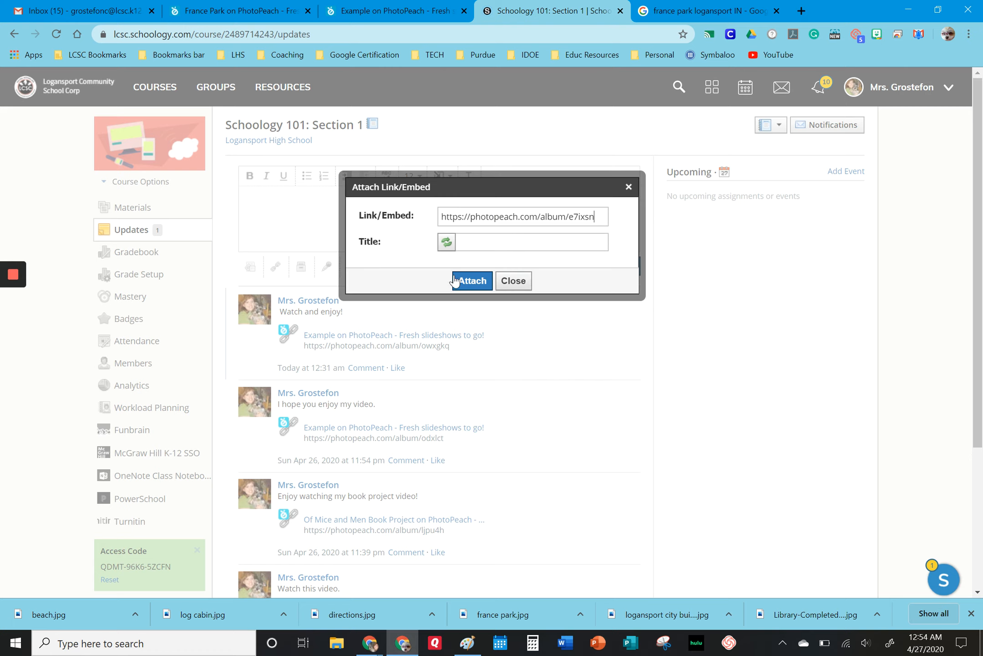
{"action": "left_click", "coordinate": [447, 242]}
{"action": "left_click", "coordinate": [472, 281]}
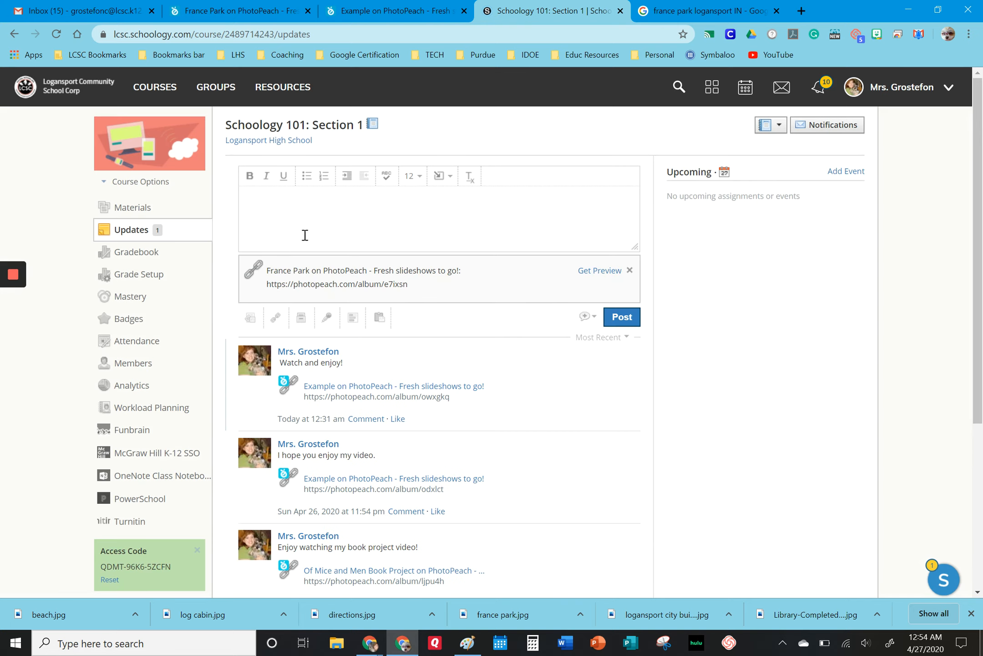
Write the message "I hope you like my video!" above the attached link and post the update
{"action": "left_click", "coordinate": [279, 207]}
{"action": "type", "text": "I hope you like my video!"}
{"action": "left_click", "coordinate": [619, 319]}
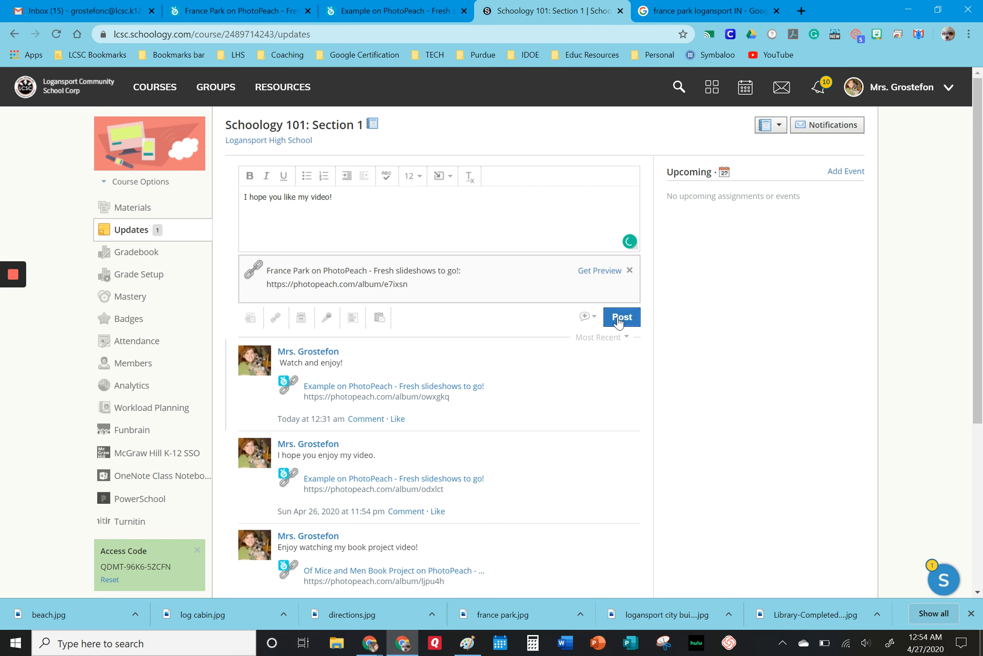